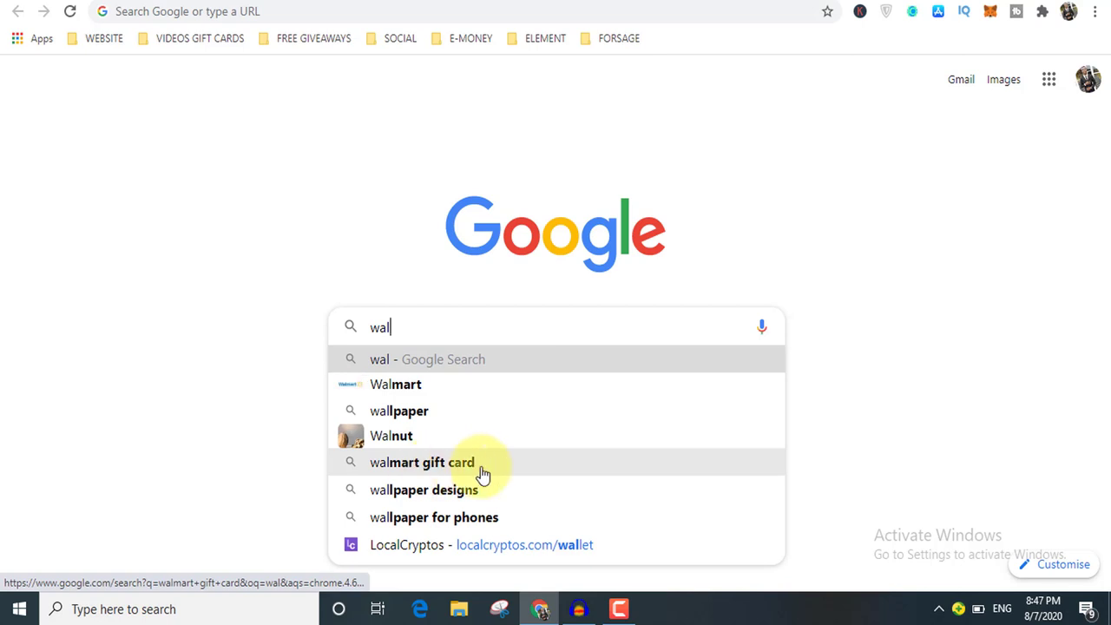
- Replace the Google search text with "free walmart" to look up related search suggestions
double_click(439, 322)
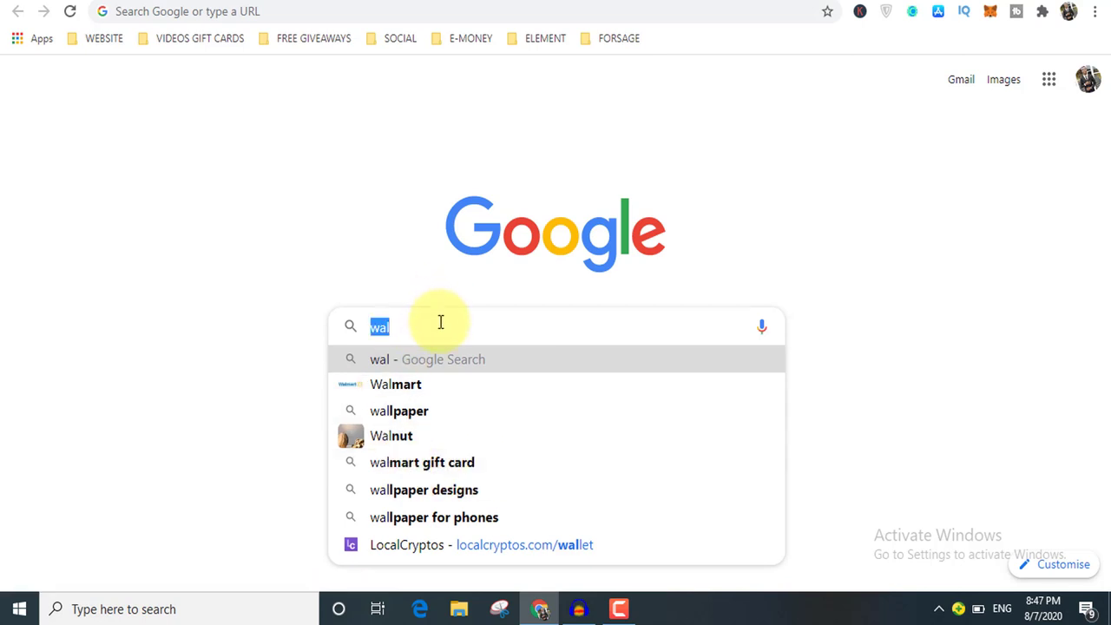
type("free ")
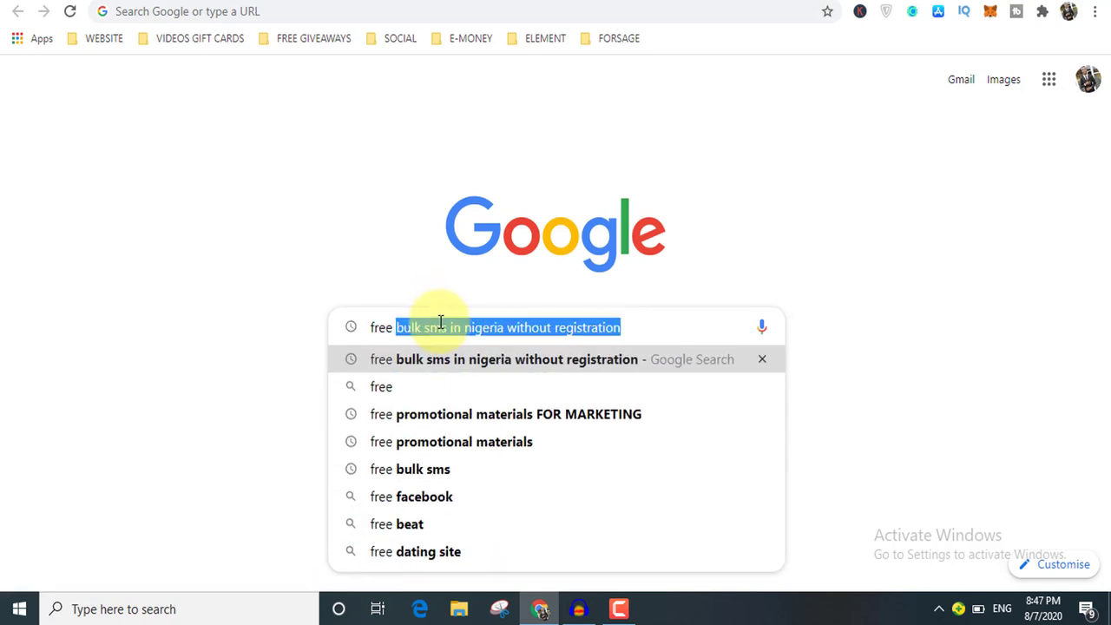
type("walma")
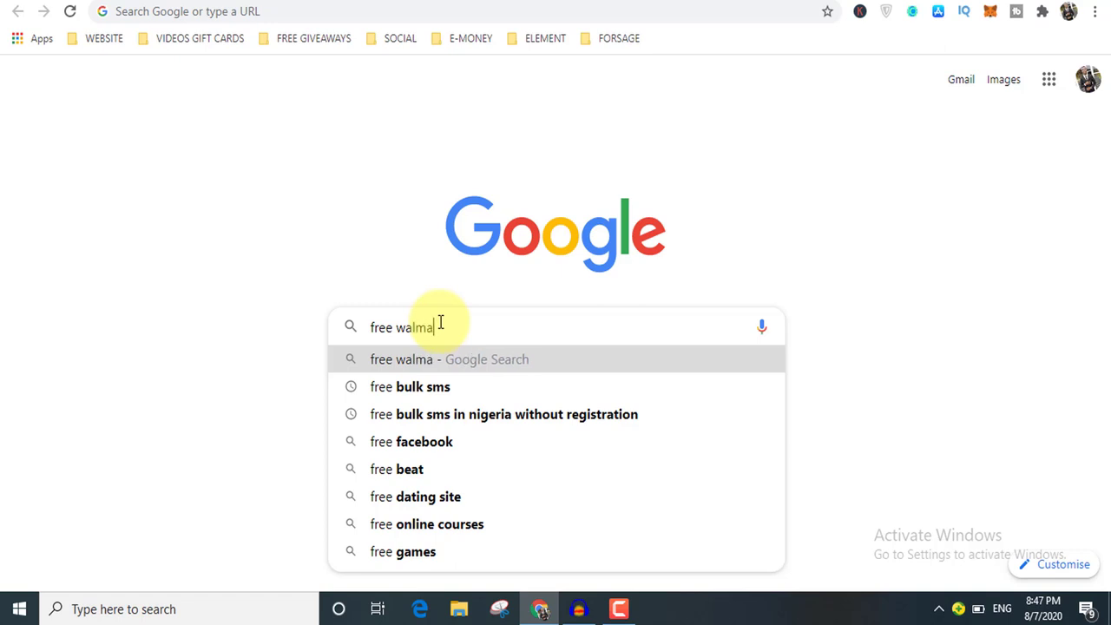
type("rt")
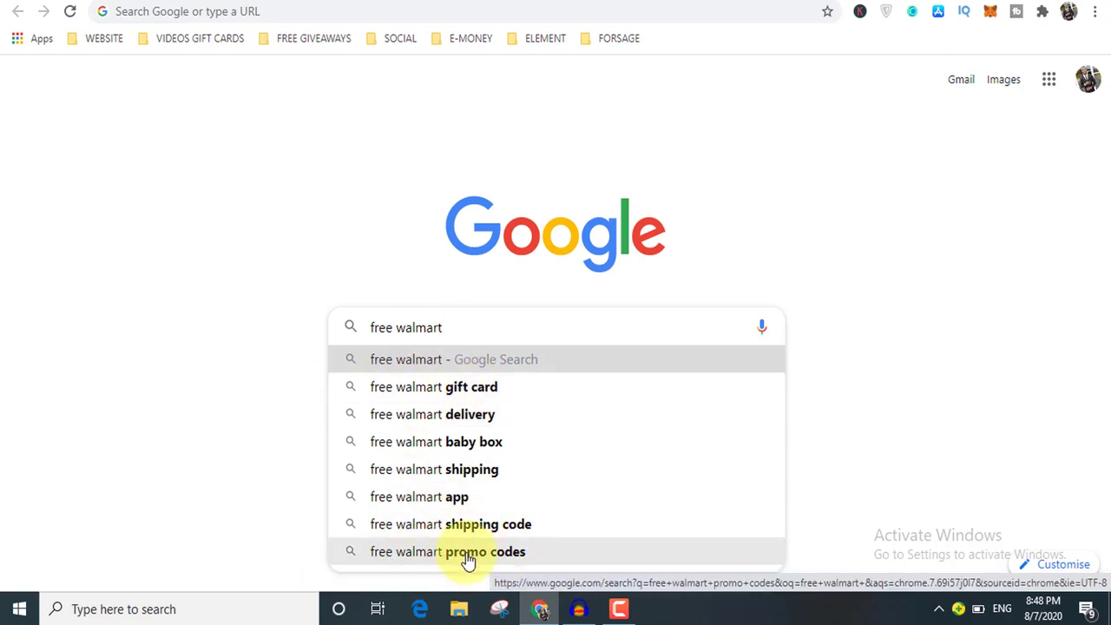
- Insert "$100" before "walmart" in the Google query to look up suggestions for that gift amount
left_click(397, 330)
type("$100")
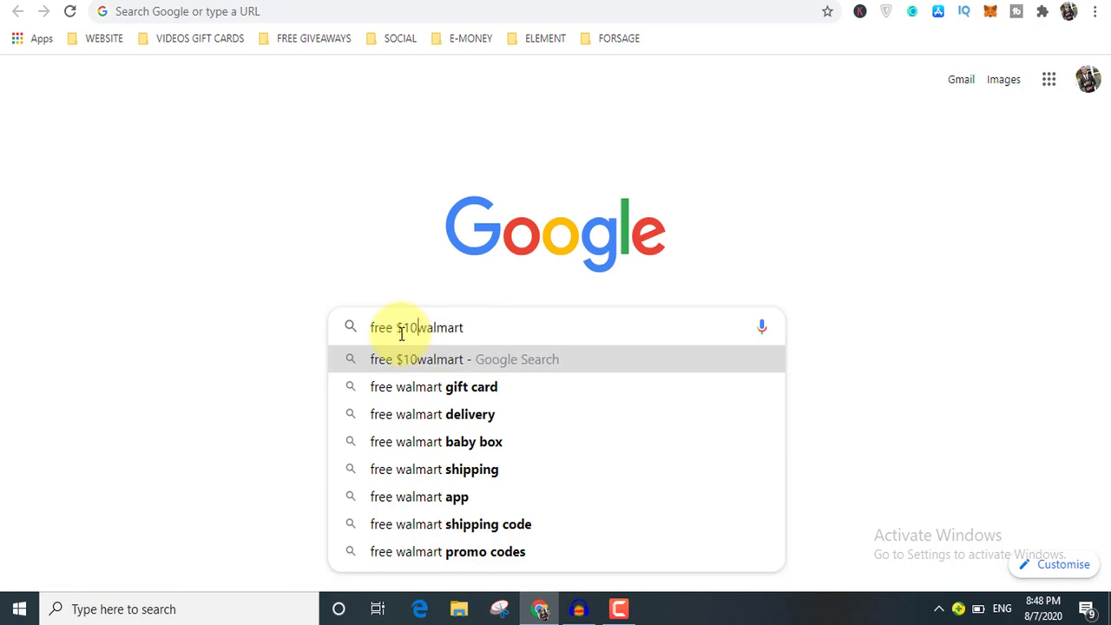
left_click(553, 336)
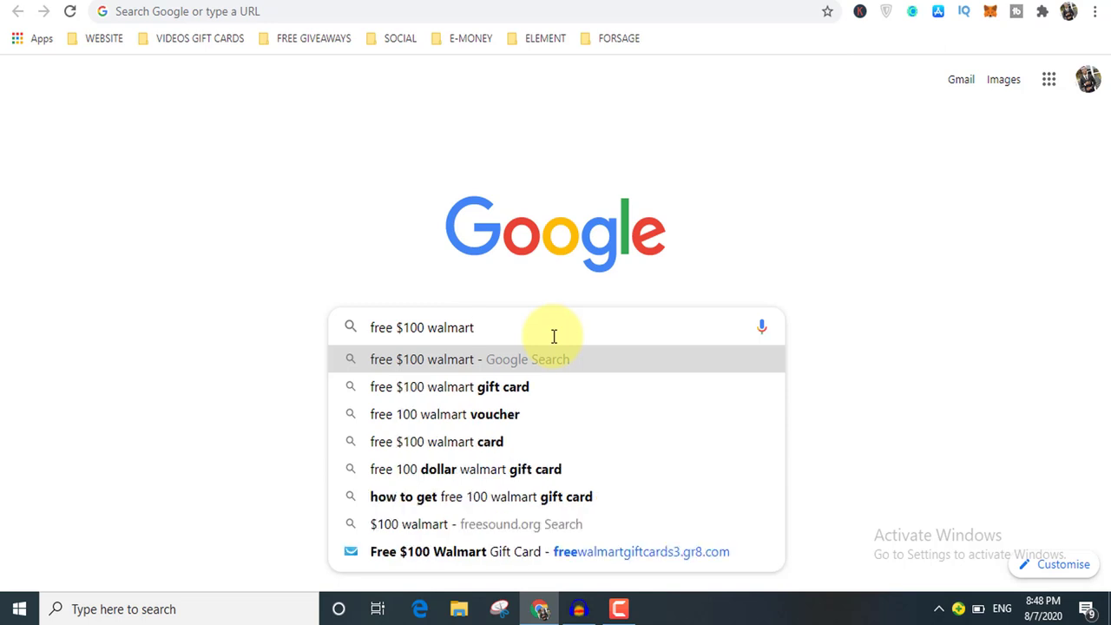
key("BackSpace")
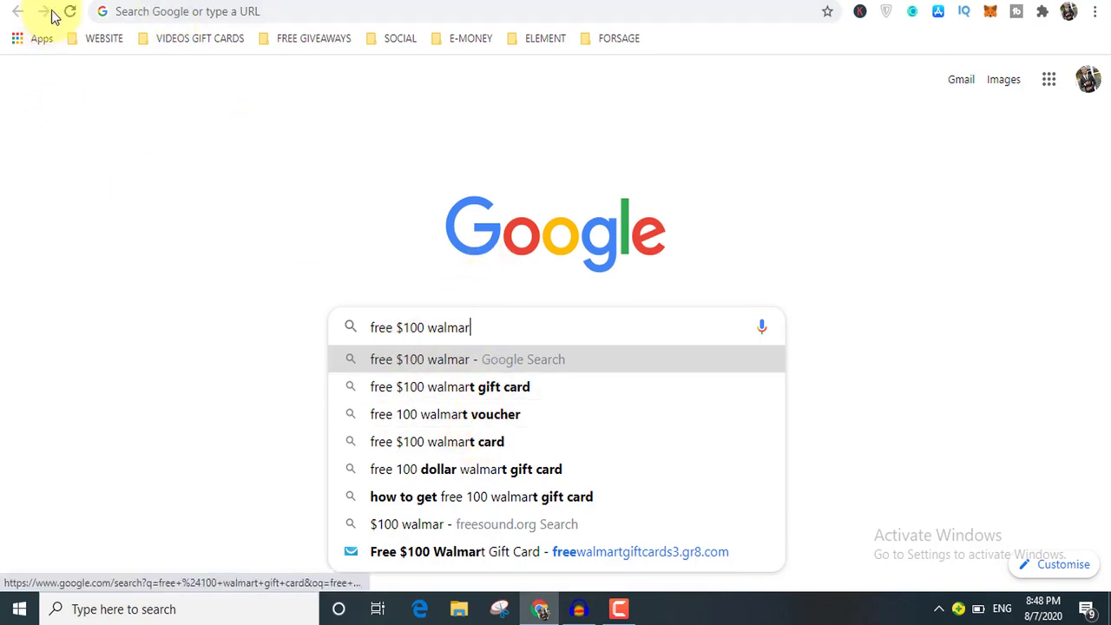
- Switch to Microsoft Advertising and add "free $100 Walmart voucher" as a new line in the ad group's keyword list
left_click(145, 1)
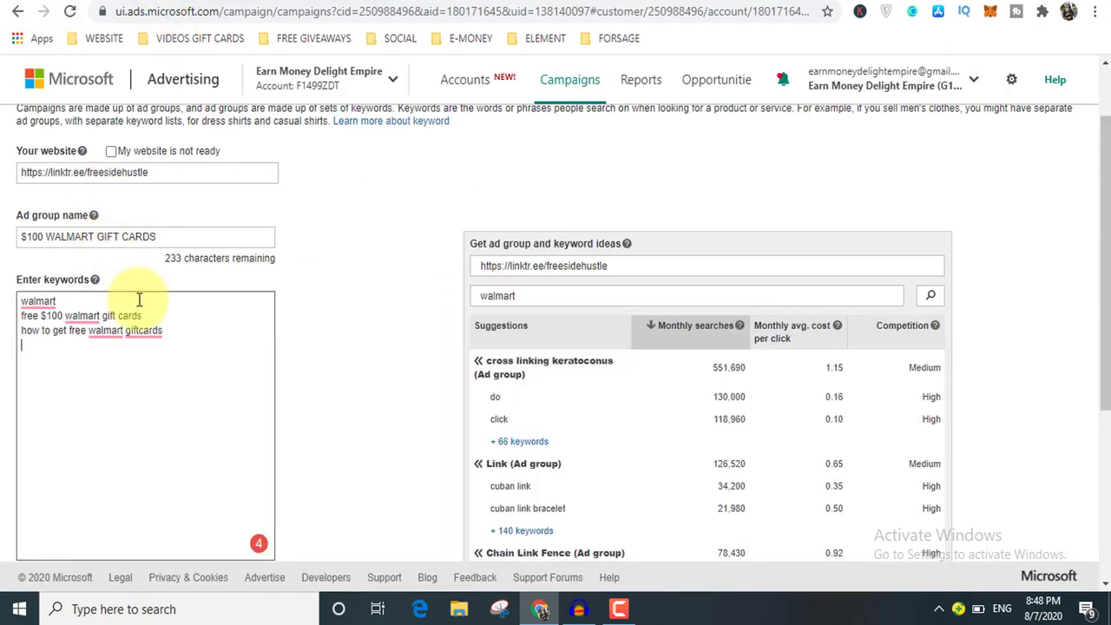
type("free")
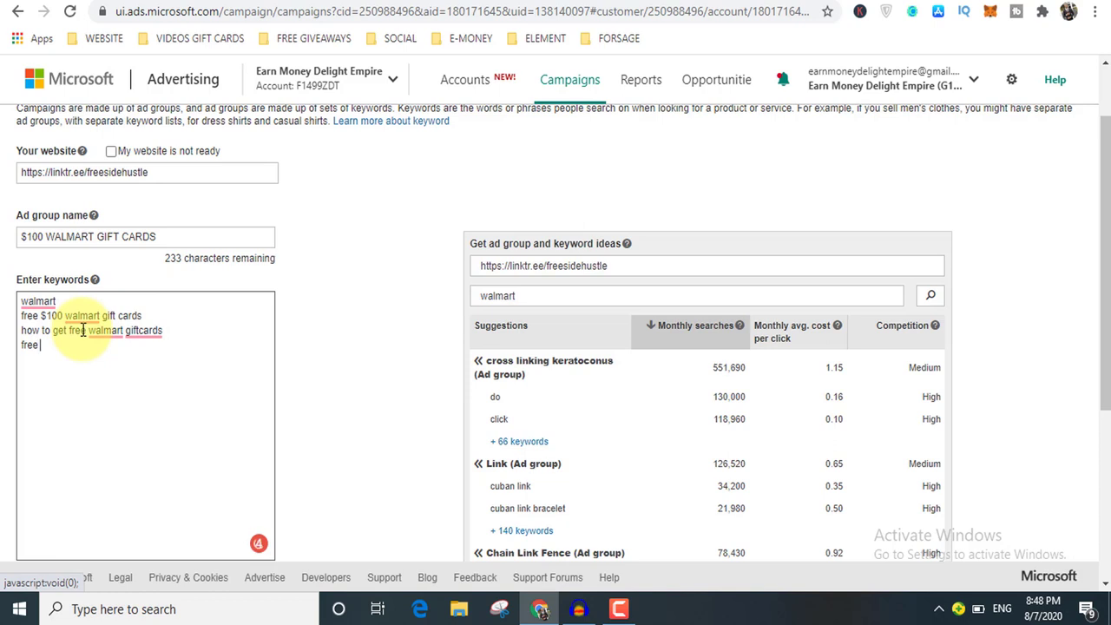
type(" $100 walmart c")
type("oucher")
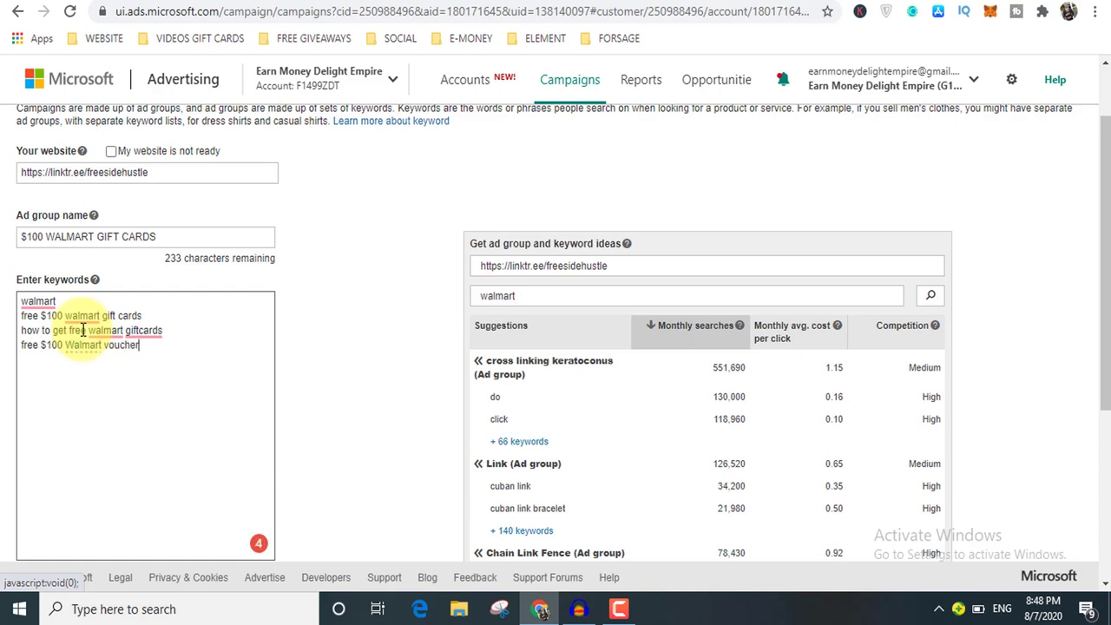
- Review the ad group's keywords and suggestions, and save them to continue to the Ads & ad extensions stage
scroll(252, 275, "down", 3)
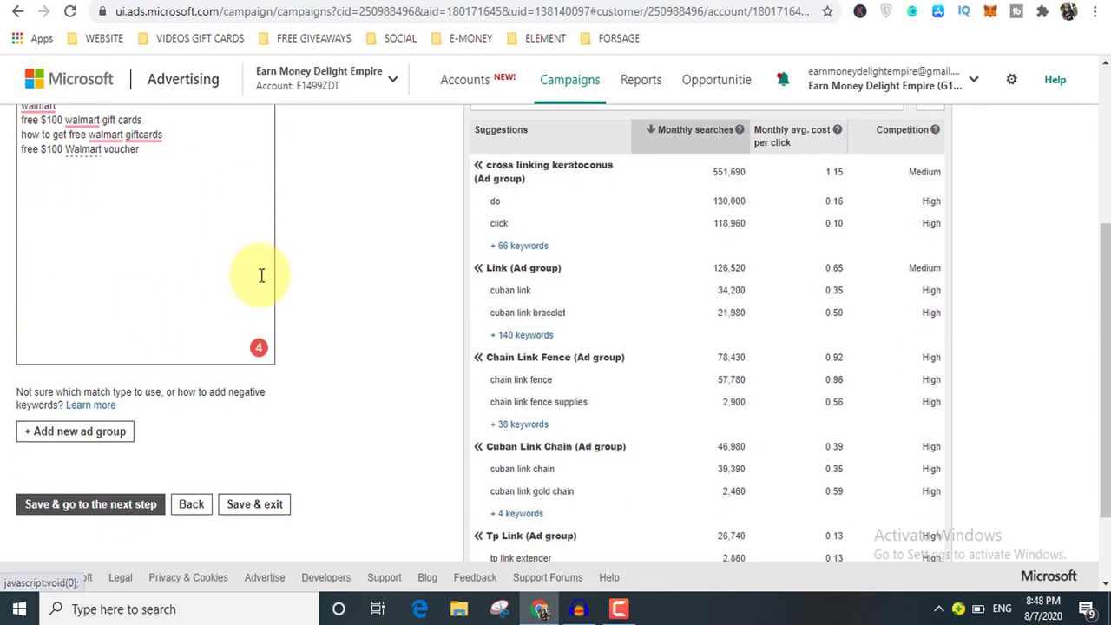
scroll(278, 269, "up", 2)
scroll(204, 275, "up", 1)
scroll(290, 298, "down", 4)
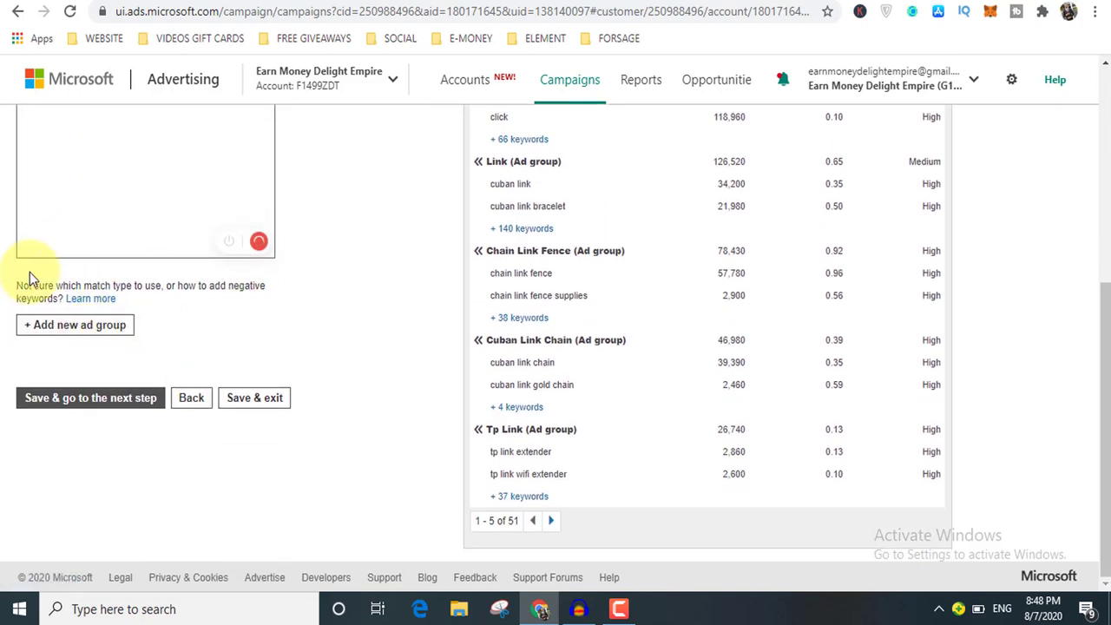
scroll(29, 271, "up", 4)
scroll(754, 210, "down", 3)
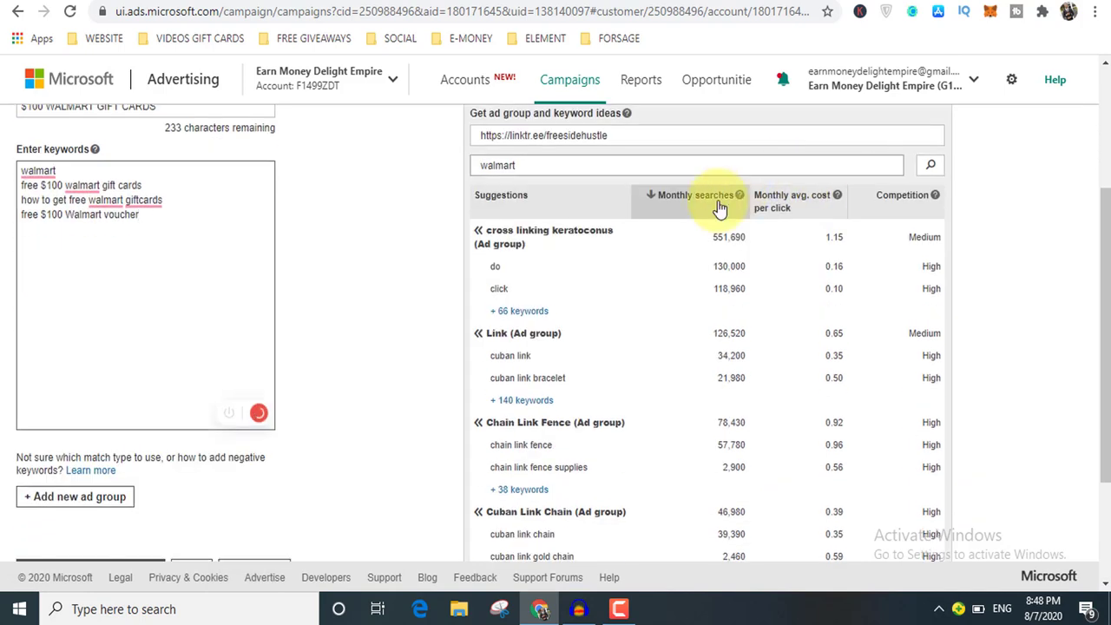
scroll(144, 341, "down", 2)
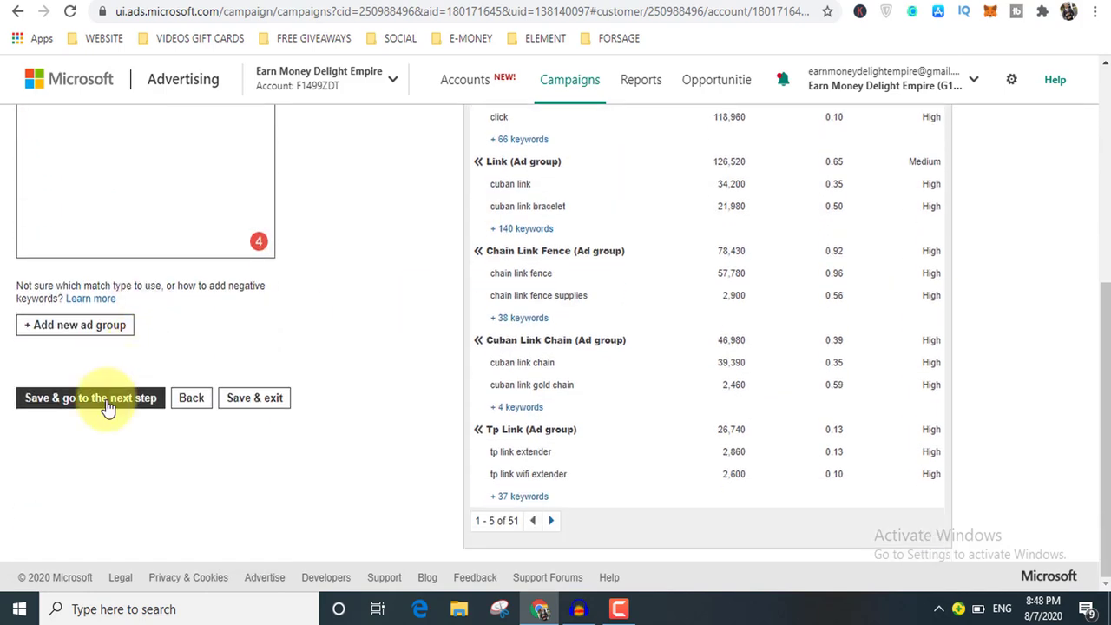
left_click(88, 401)
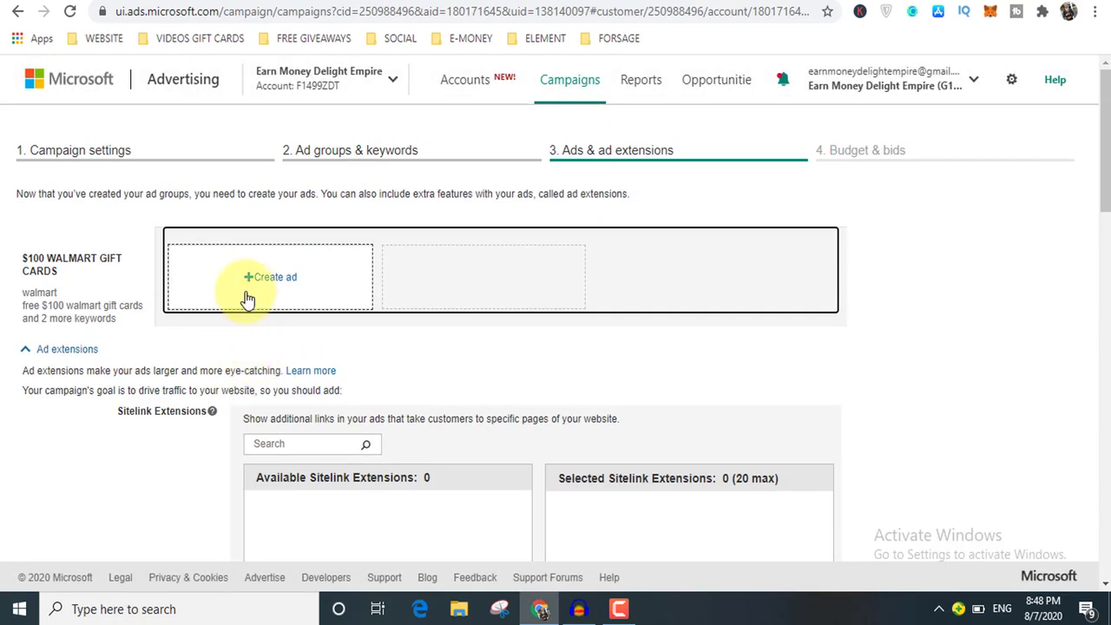
- Create an ad for the $100 WALMART GIFT CARDS group with the final URL linktr.ee/freesidehustle
left_click(270, 279)
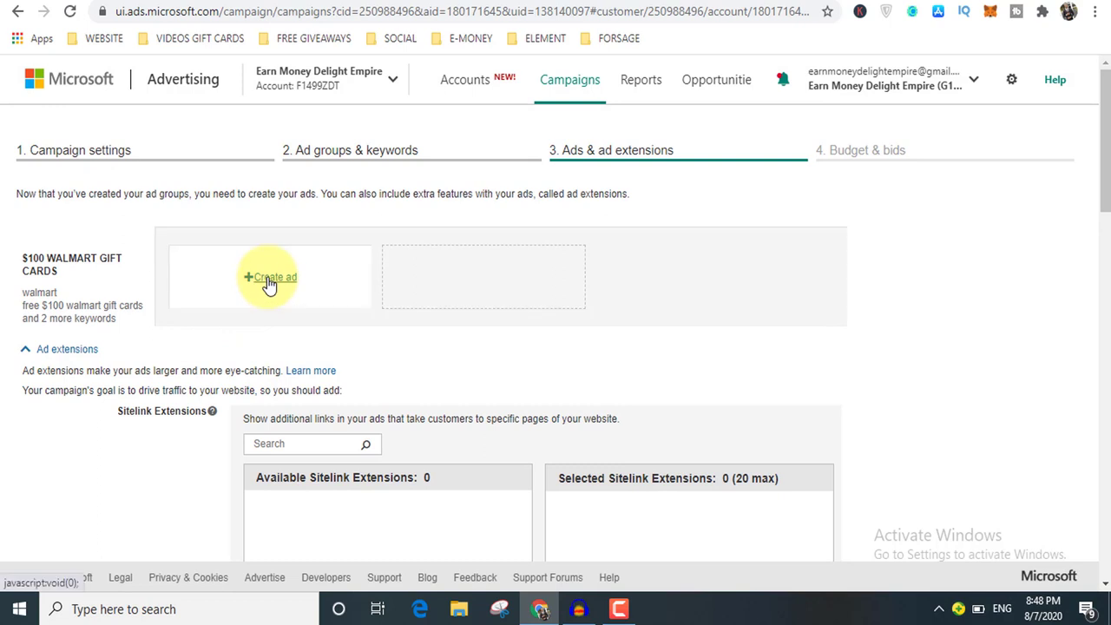
left_click(270, 279)
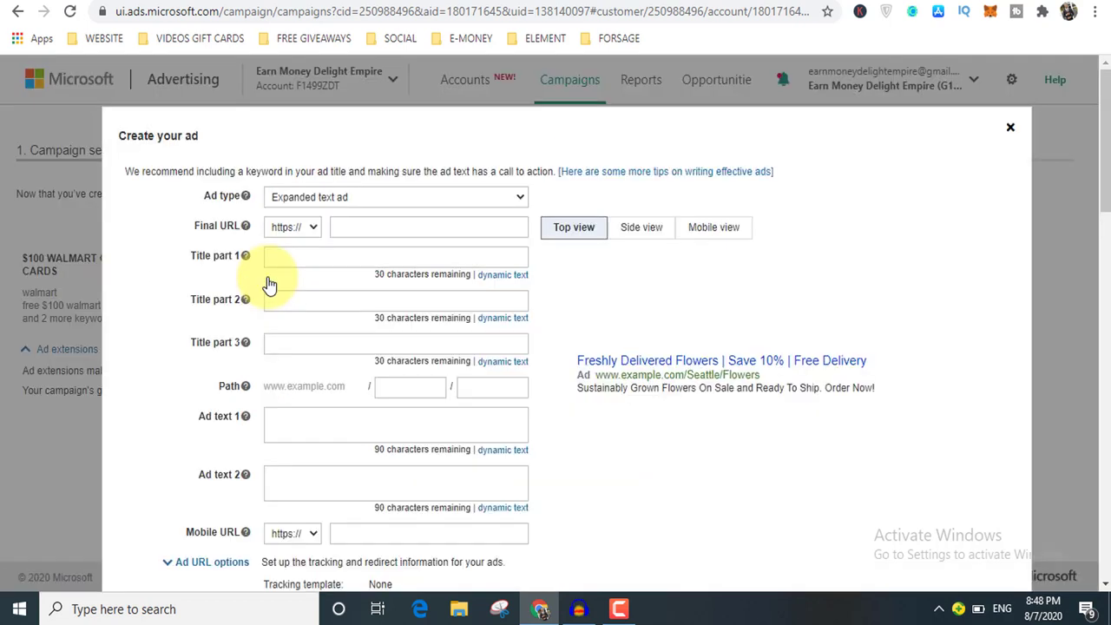
left_click(380, 228)
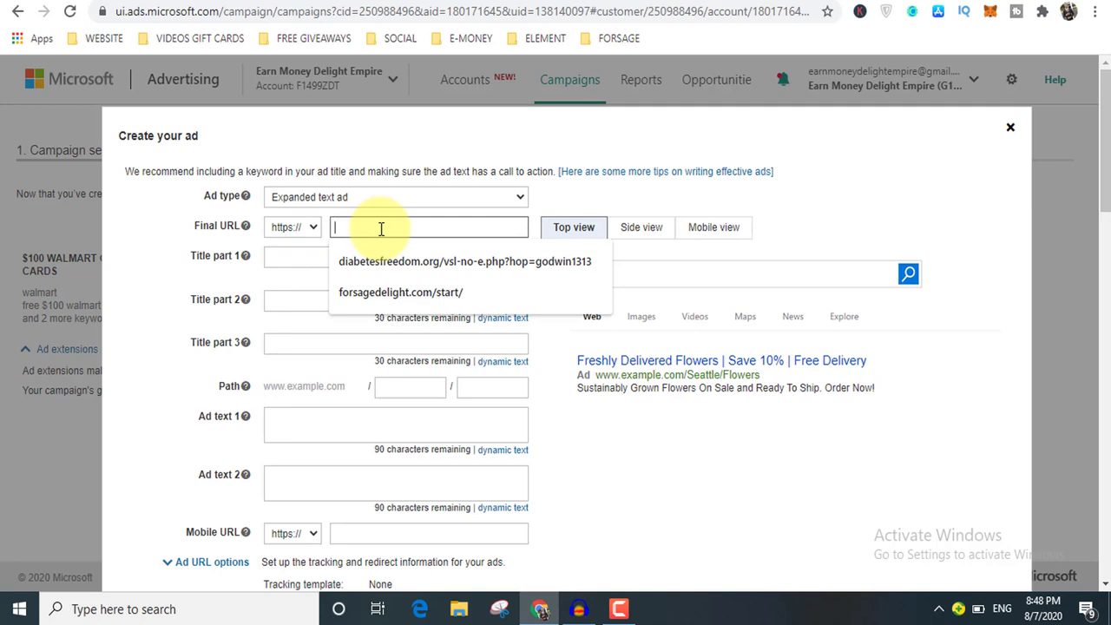
type("linktr.ee/freesidehustle")
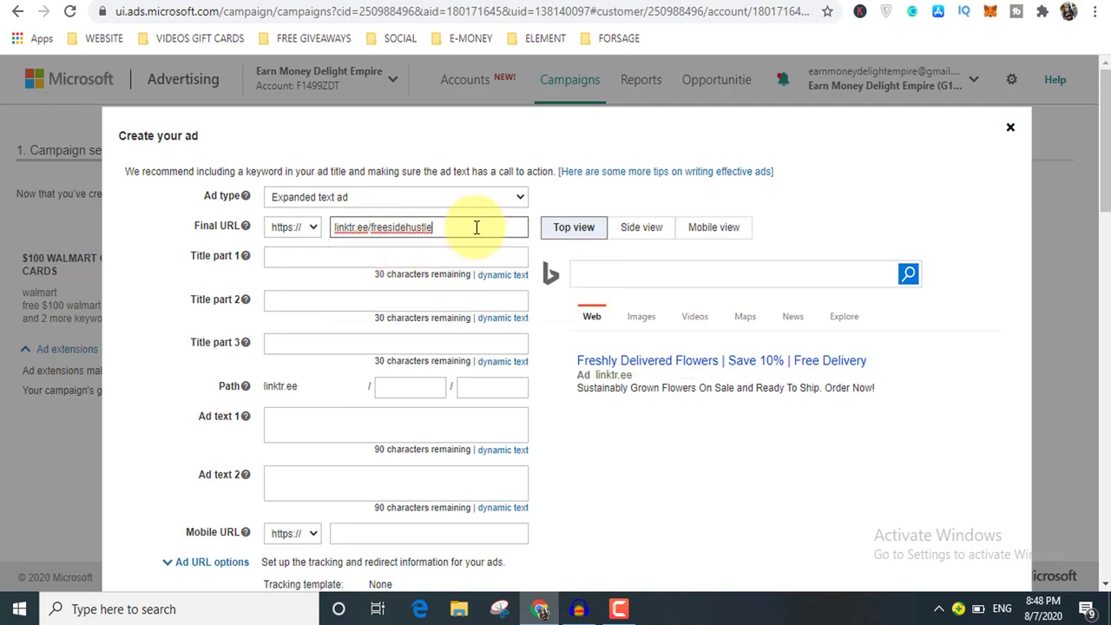
- Enter "Get Free $100 Walmart Gift Cards" as the ad's Title part 1
left_click(302, 257)
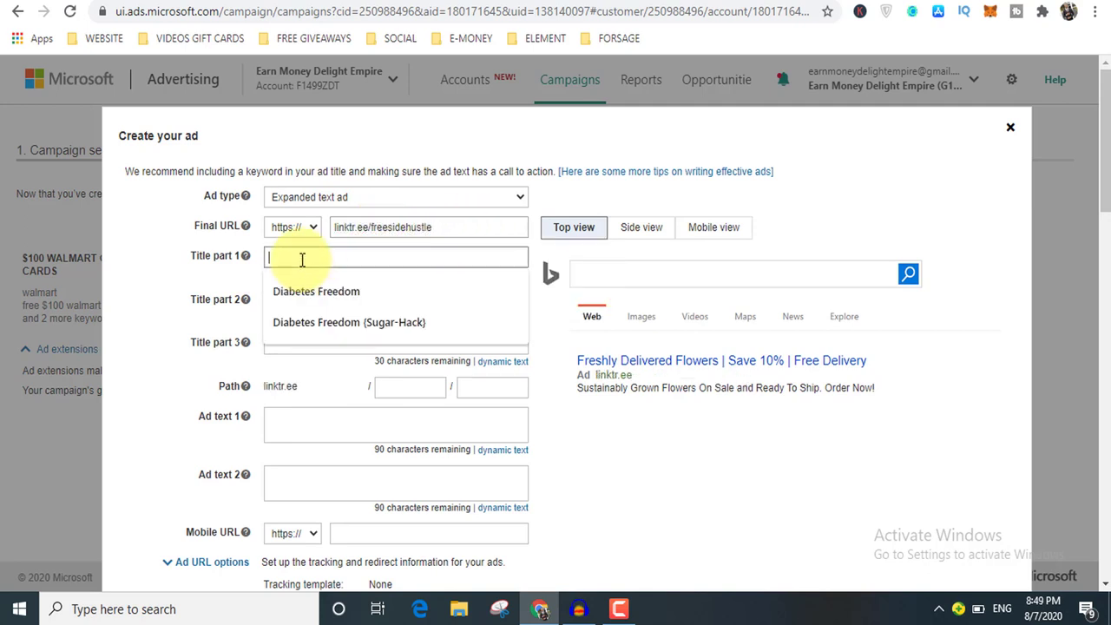
left_click(148, 353)
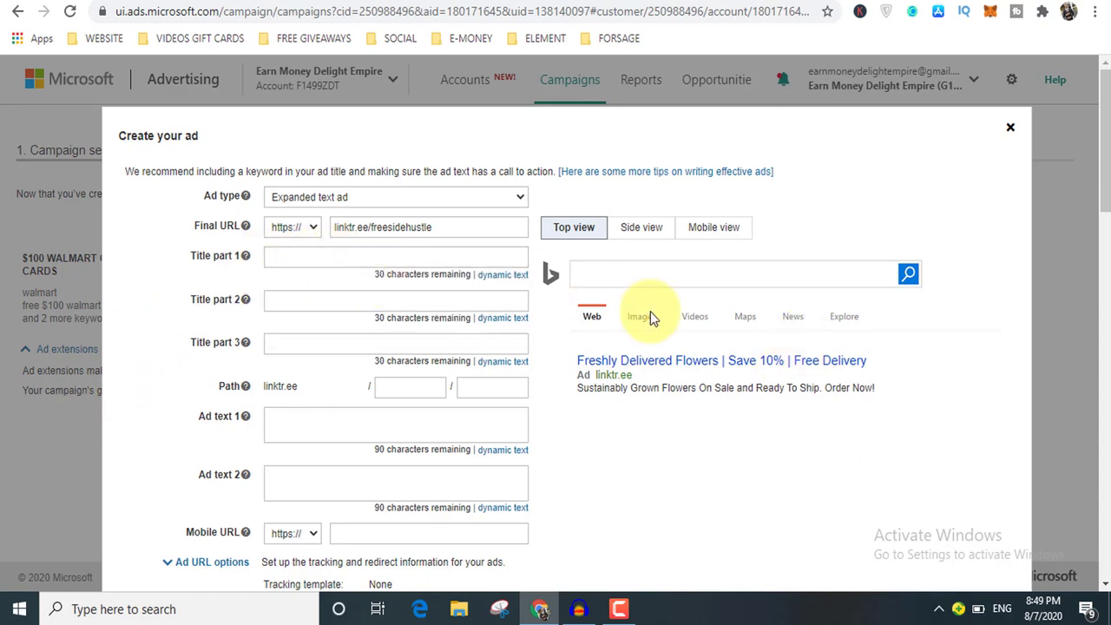
left_click(371, 257)
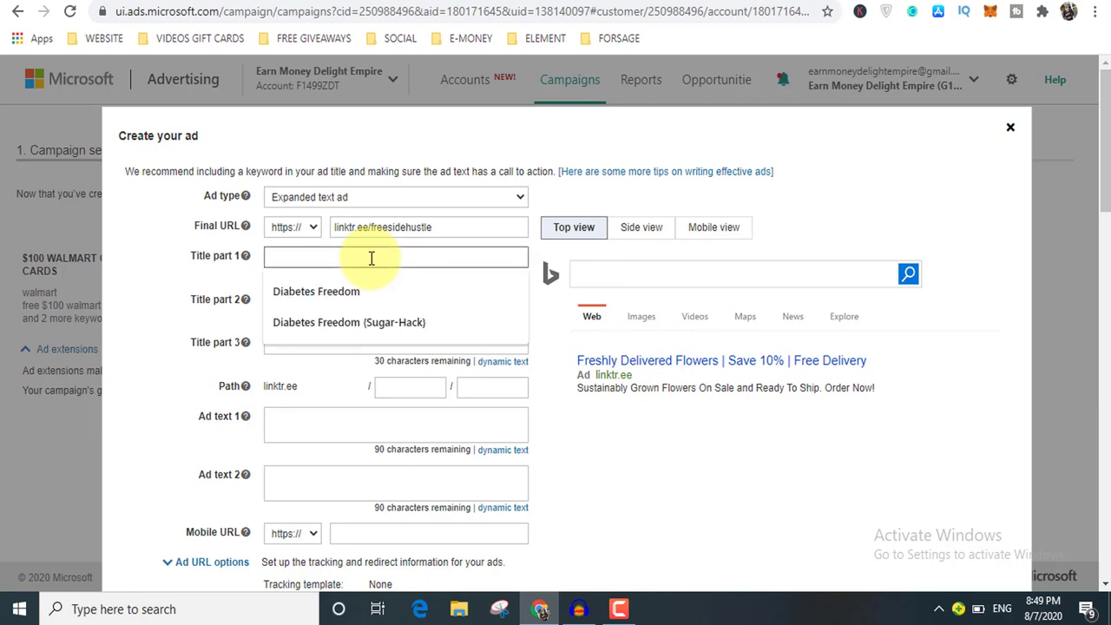
type("Get")
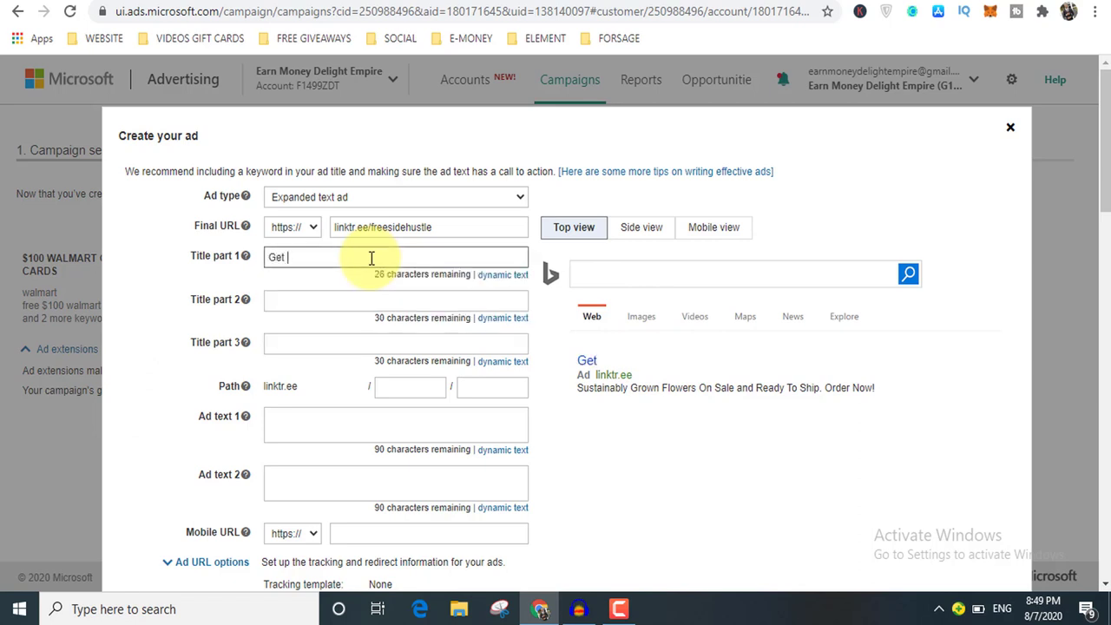
type(" Free $100")
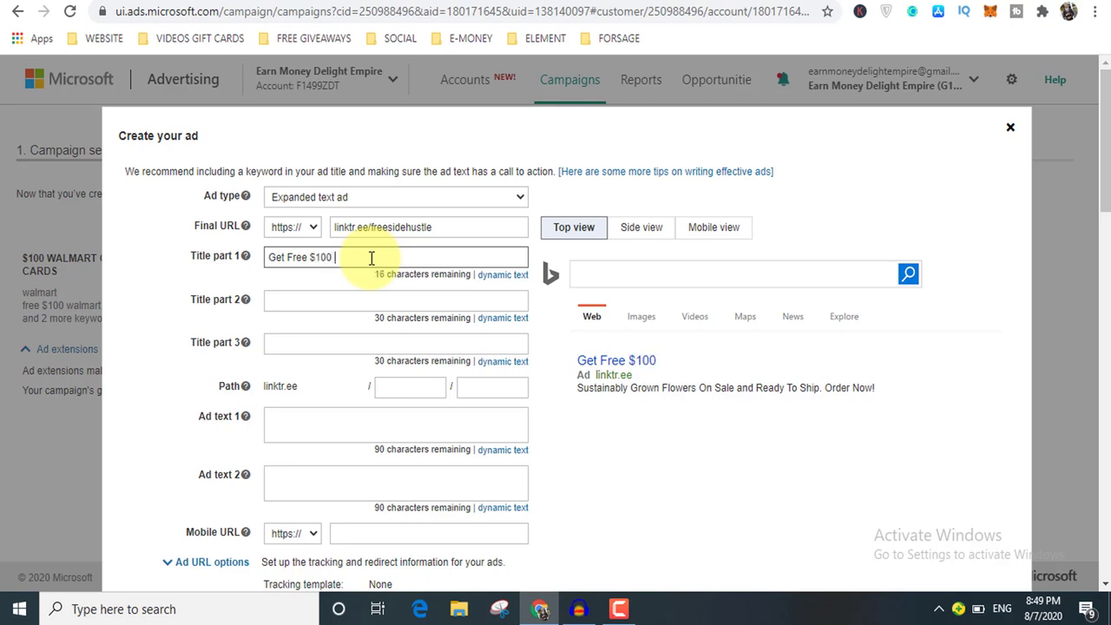
type(" Wlam")
key("BackSpace")
key("BackSpace")
type("mart Gift")
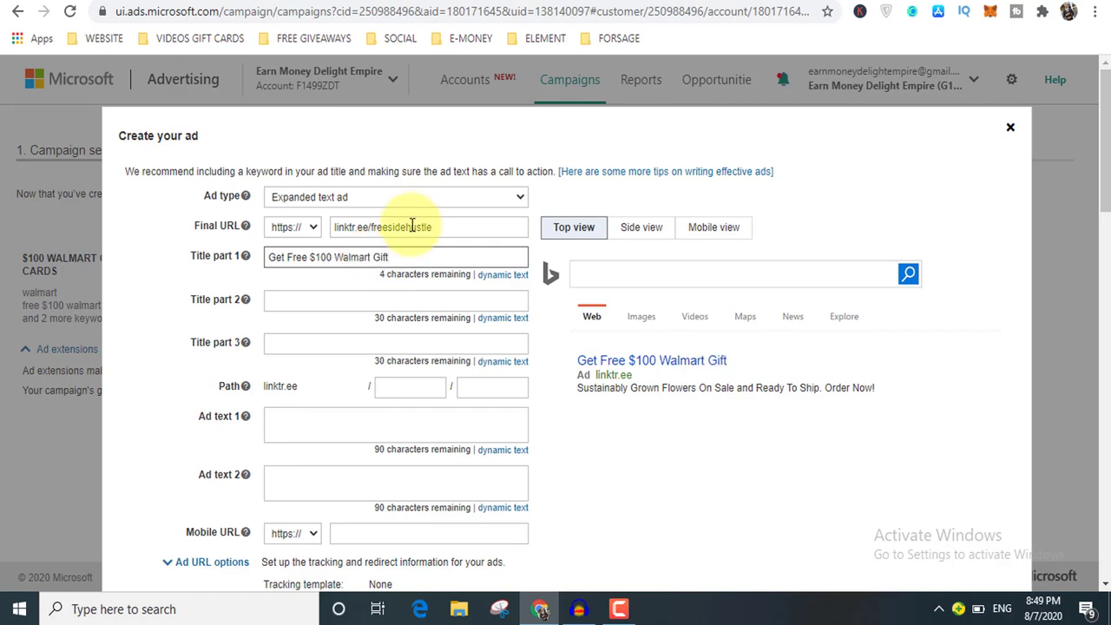
type("Cards")
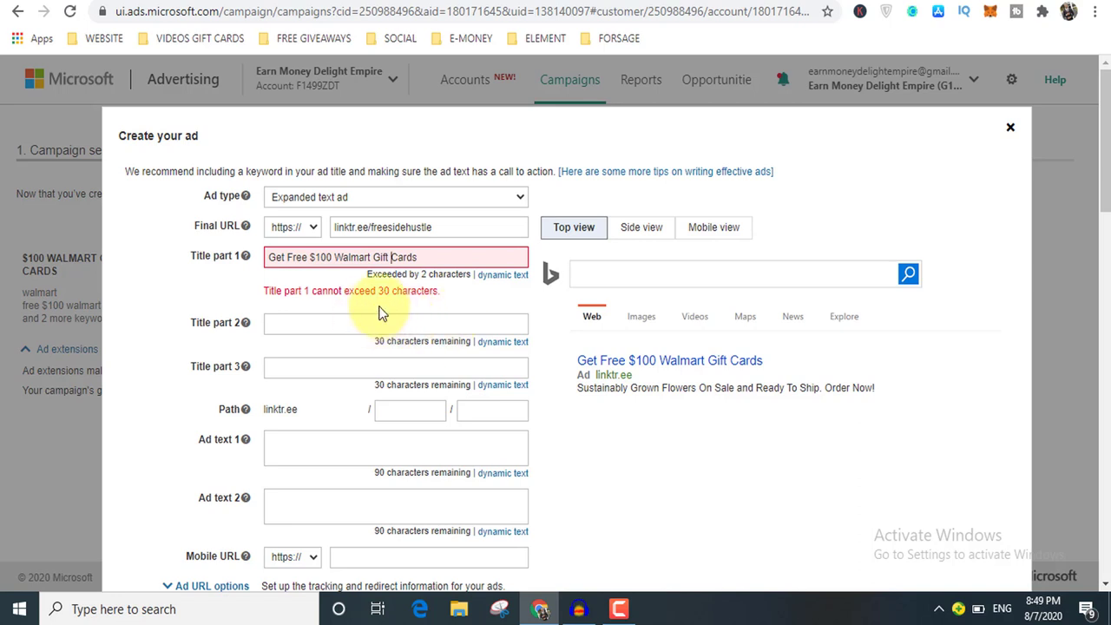
- Shorten Title part 1 to "Get Free $100 Walmart GiftCard" to fit the 30-character limit
key("ctrl+Left")
key("BackSpace")
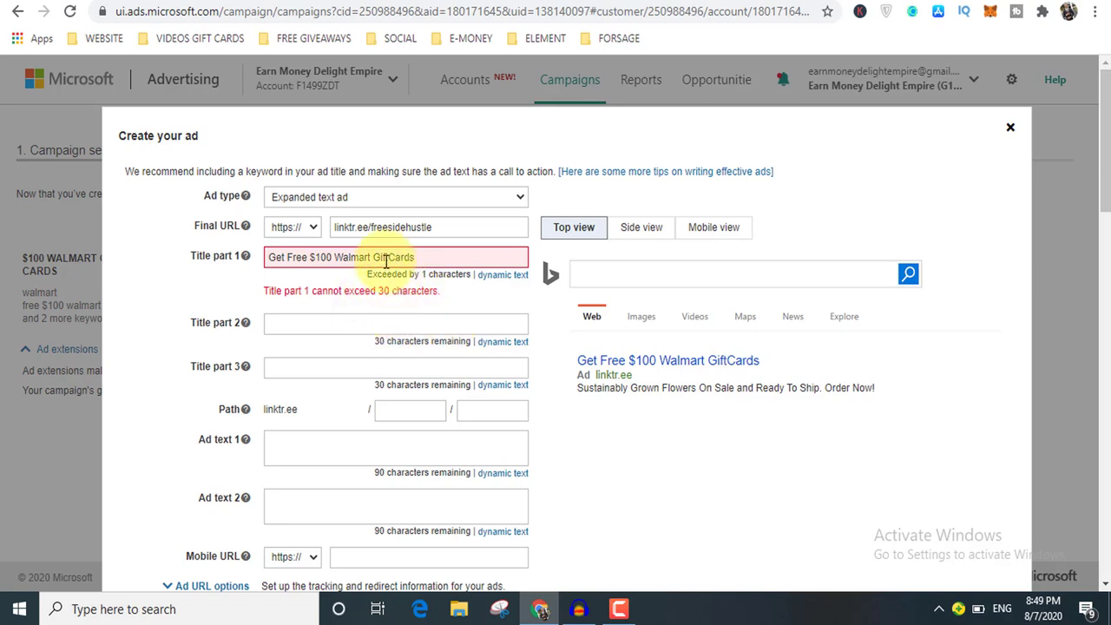
left_click(417, 258)
key("BackSpace")
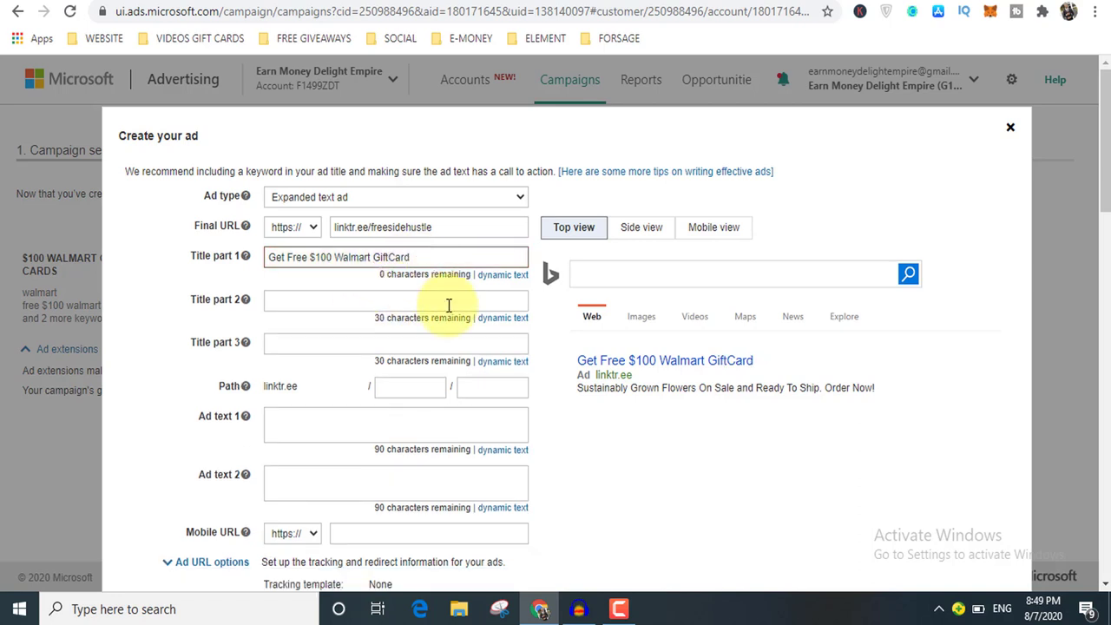
- Enter "Get Instant Access Now!" as the ad's Title part 2
left_click(345, 301)
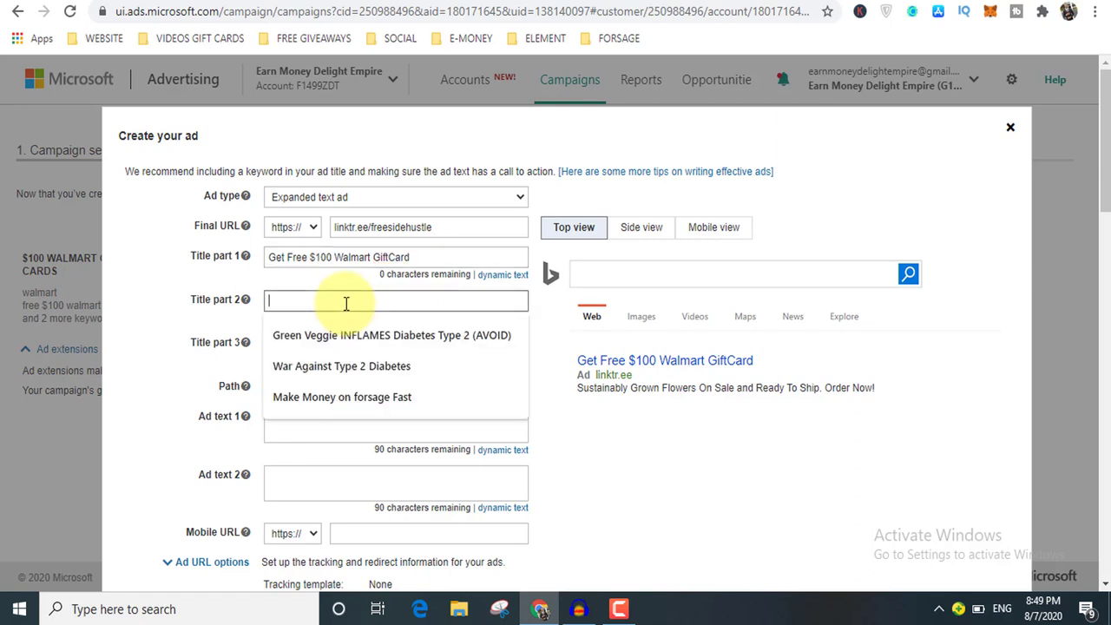
left_click(235, 317)
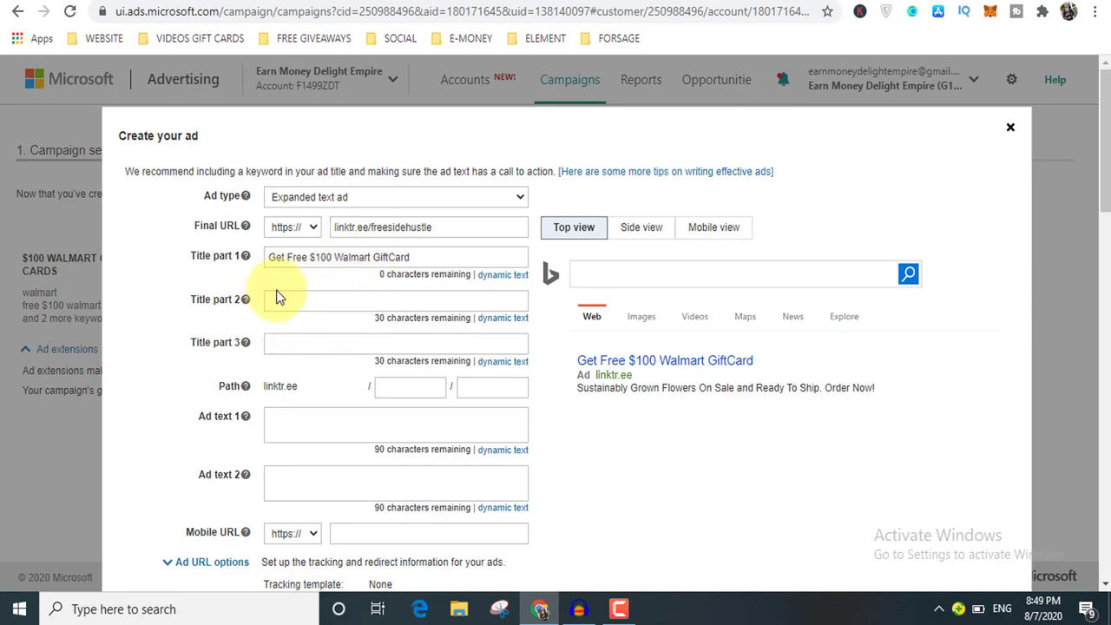
left_click(318, 303)
type("Ge")
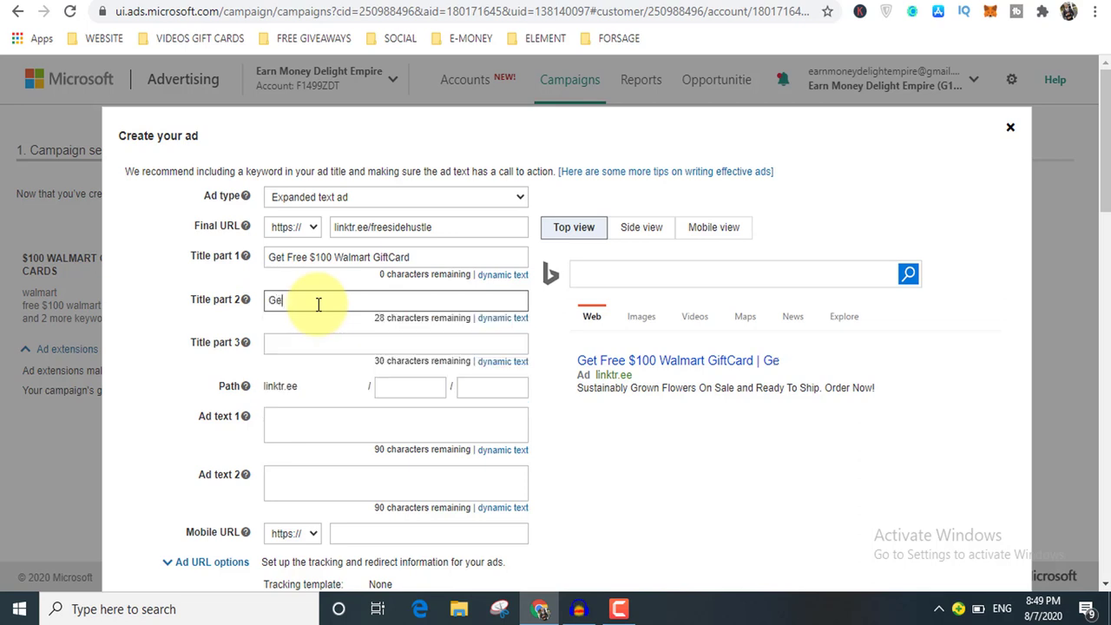
type("t Instant Access")
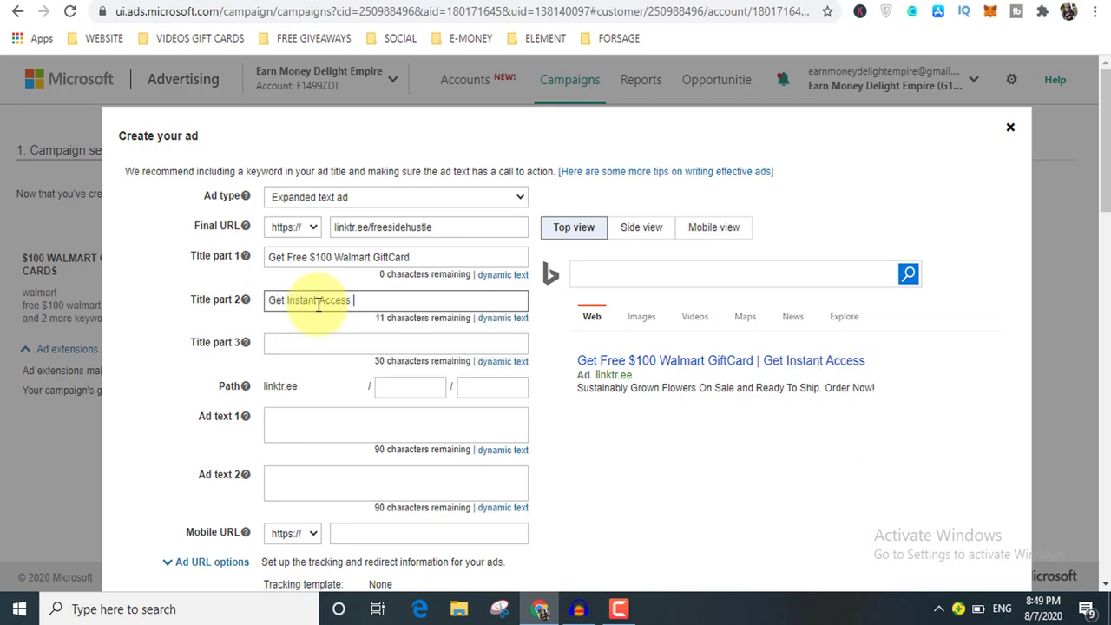
type(" Nw")
key("BackSpace")
type("ow!")
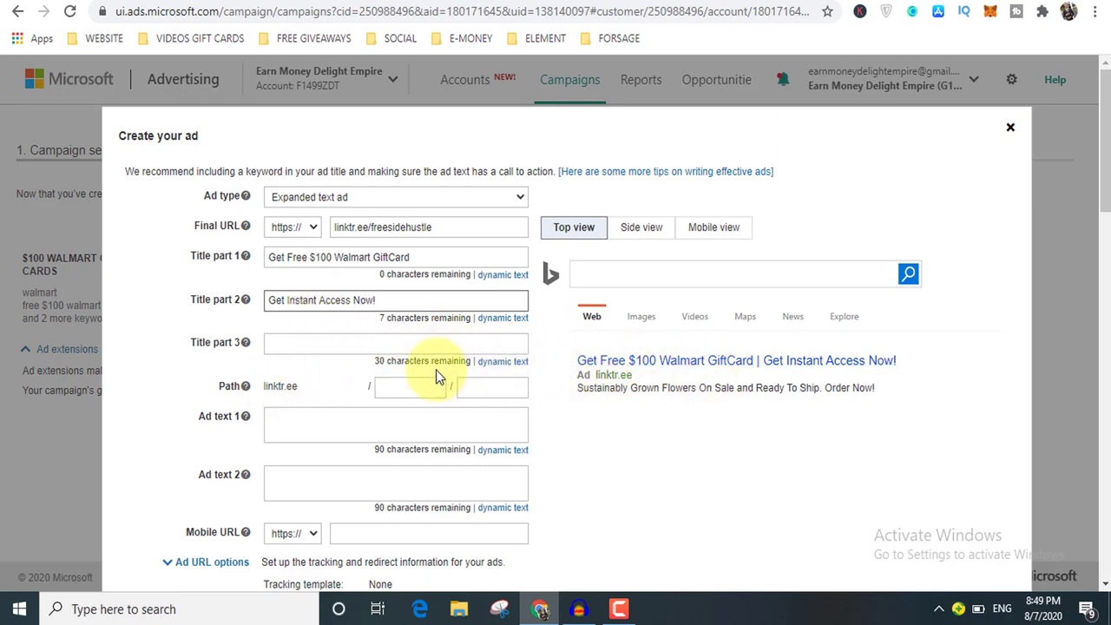
- Preview the ad in the mobile and side layouts, ending on the top view
left_click(320, 424)
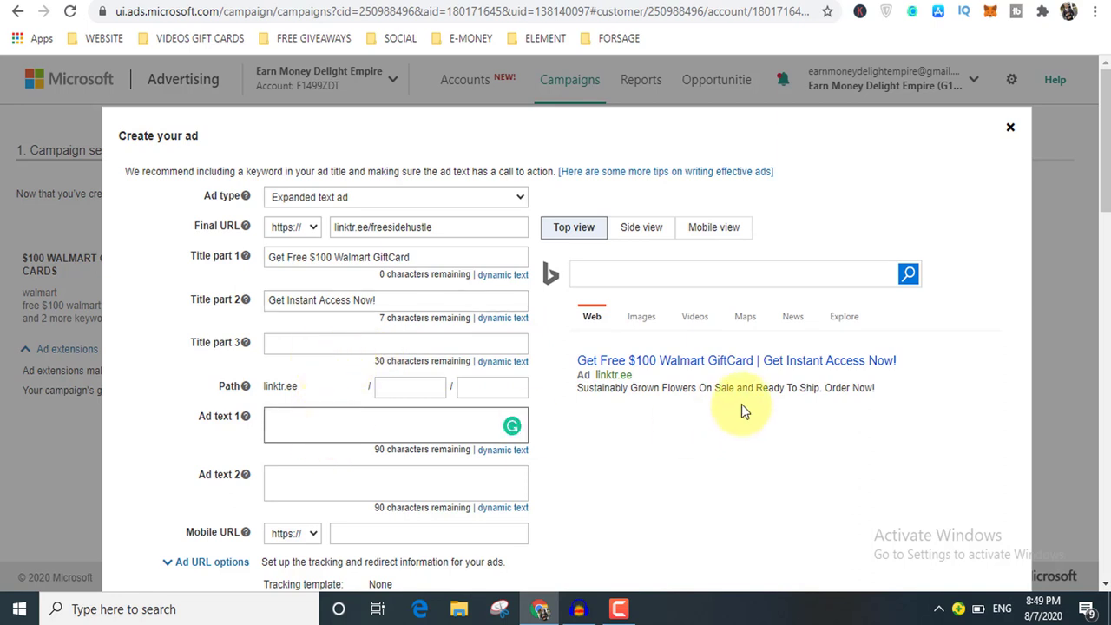
left_click_drag(574, 389, 802, 386)
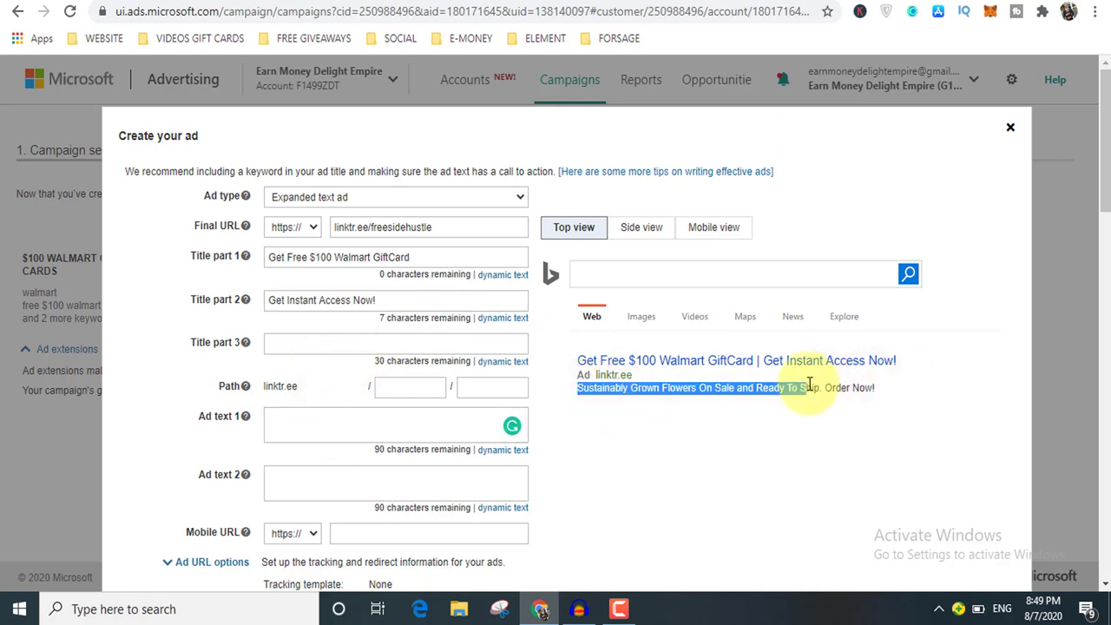
left_click(734, 229)
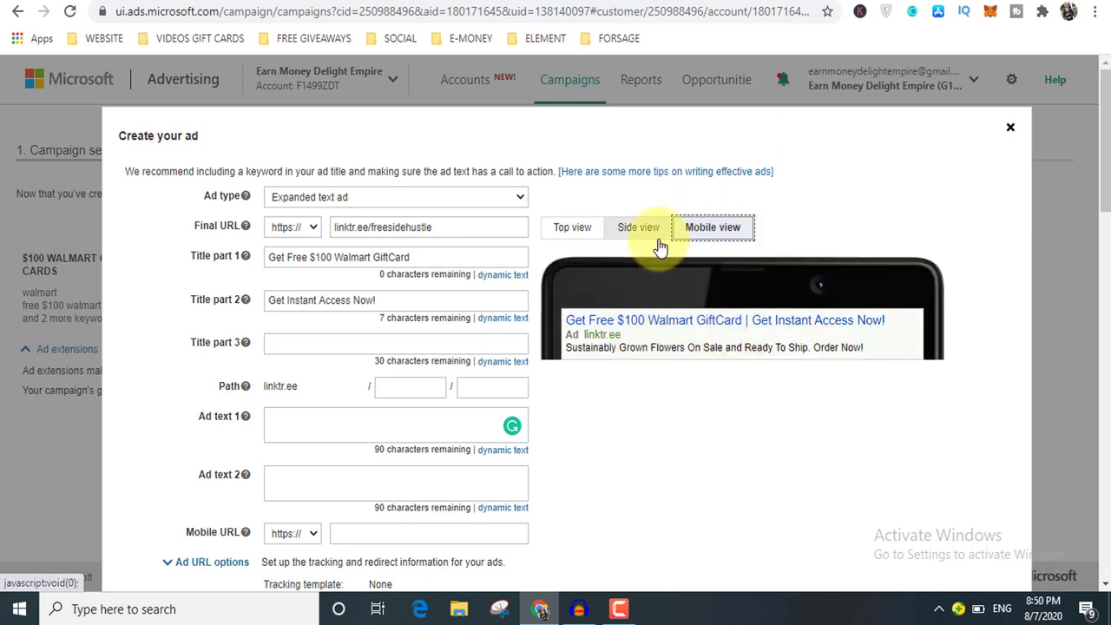
left_click(636, 228)
left_click(573, 227)
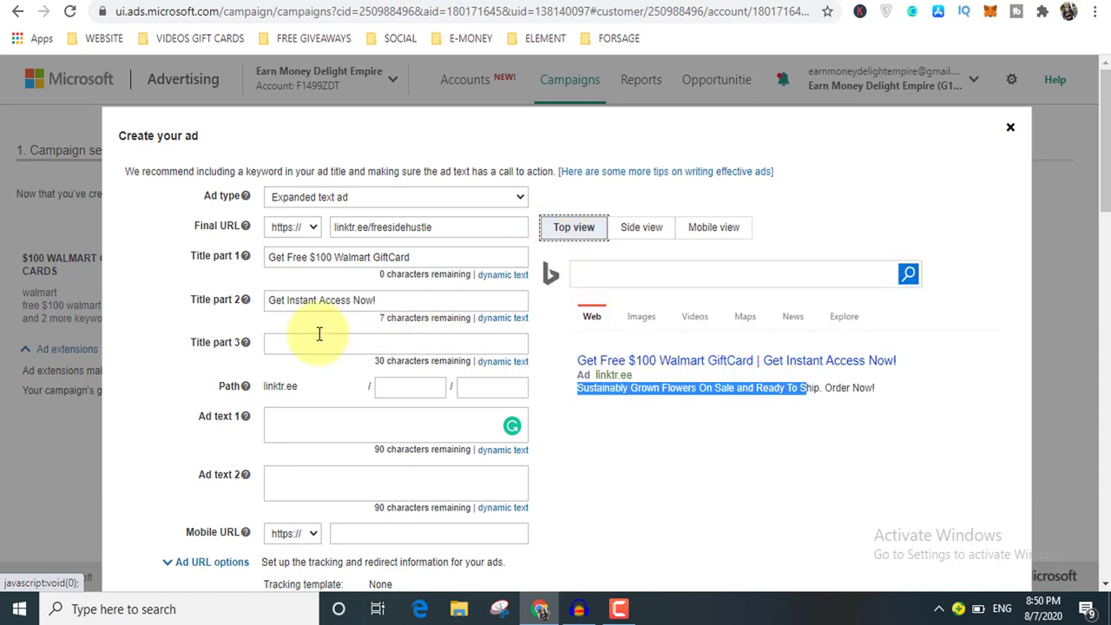
- Enter "You can now get an absolutely %100 free access to a $100 Walmart Gift Cards." as Ad text 1
left_click(332, 426)
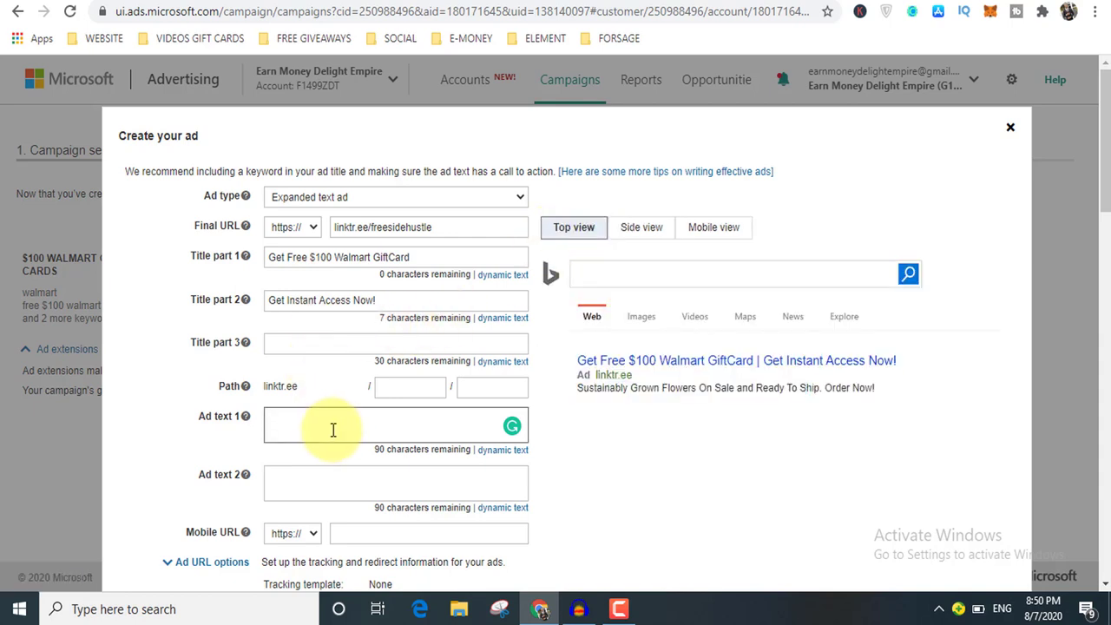
type("You van now")
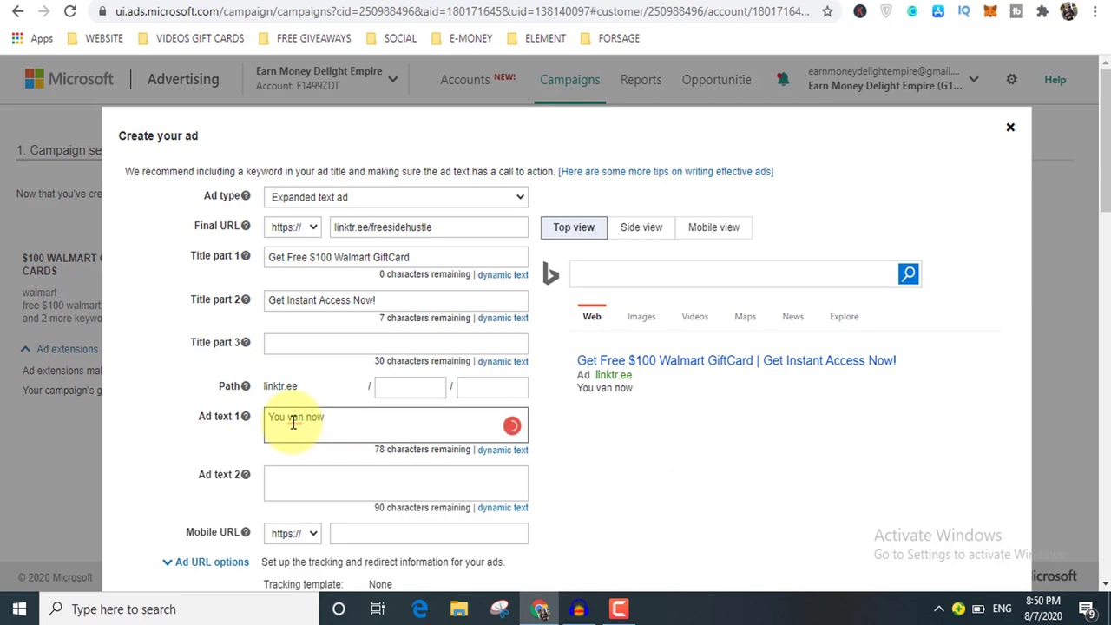
left_click(294, 422)
key("BackSpace")
type("c")
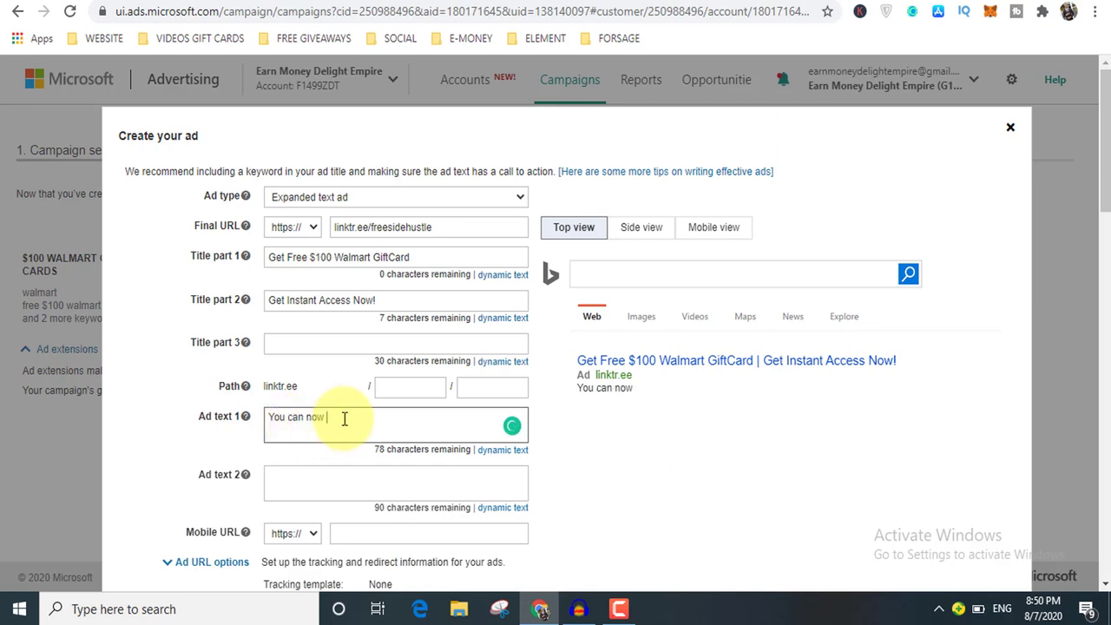
type("get a abso")
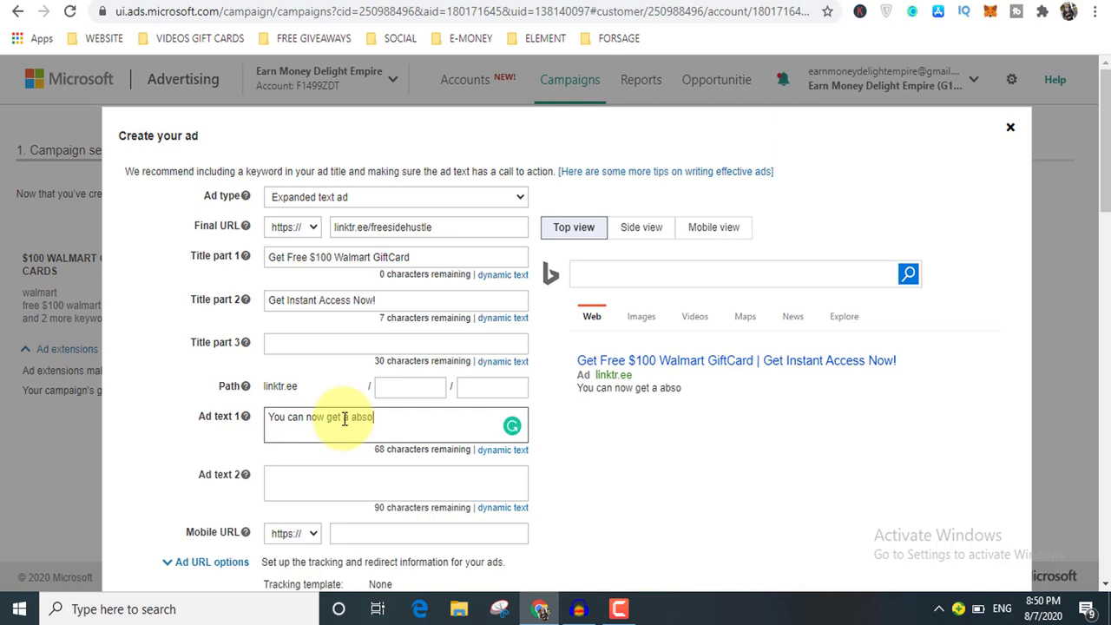
type("lutely ")
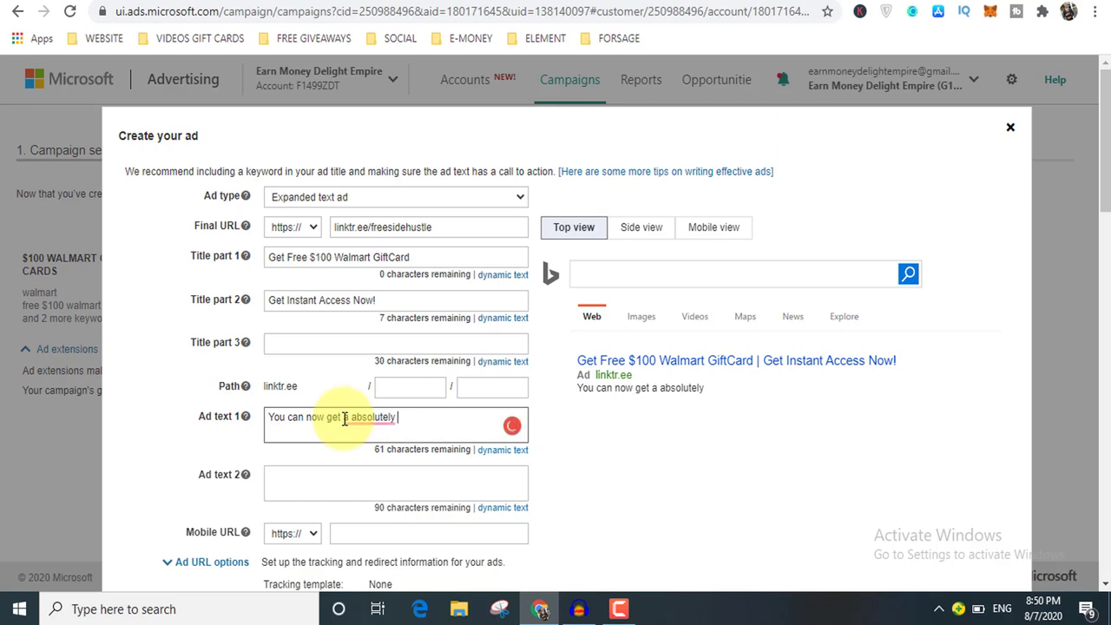
type("%100 free access t")
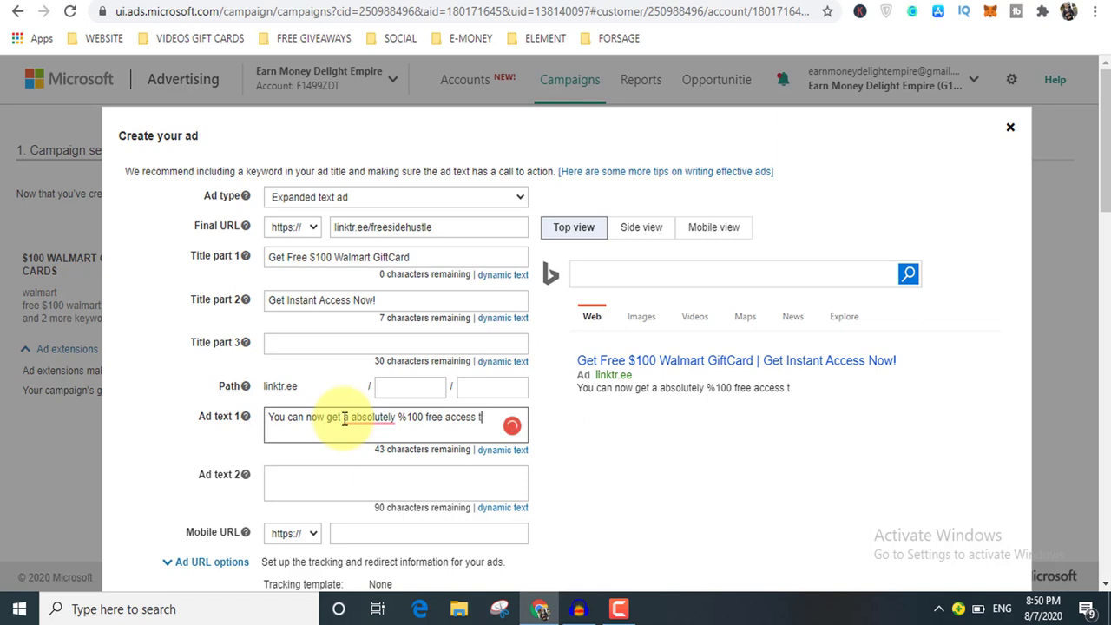
type("o a a")
type("100")
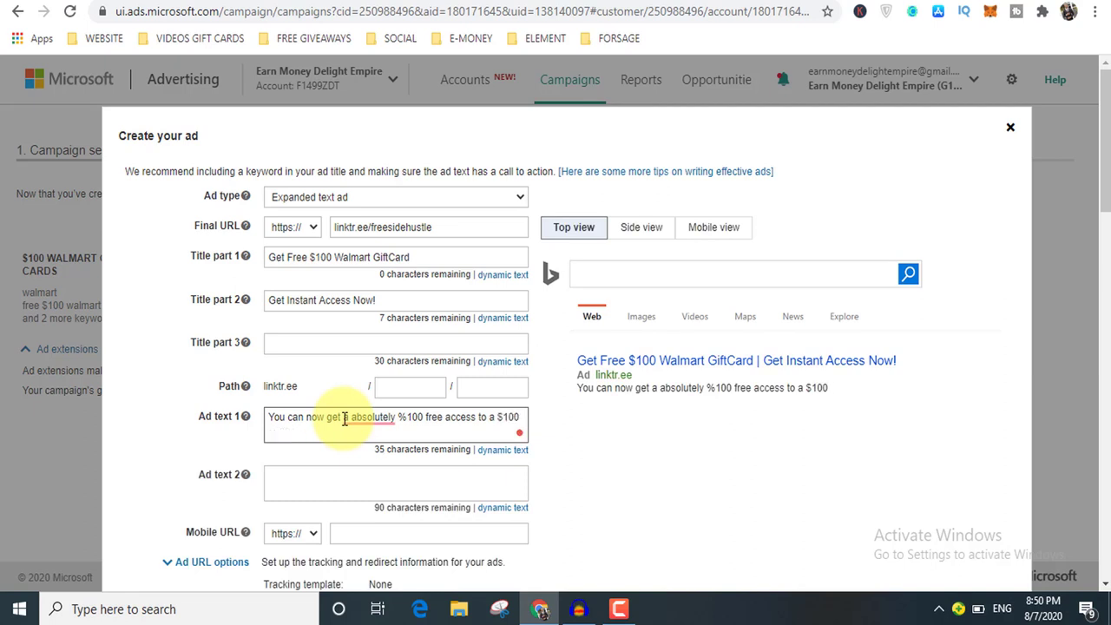
type(" Walmart Gift Ca")
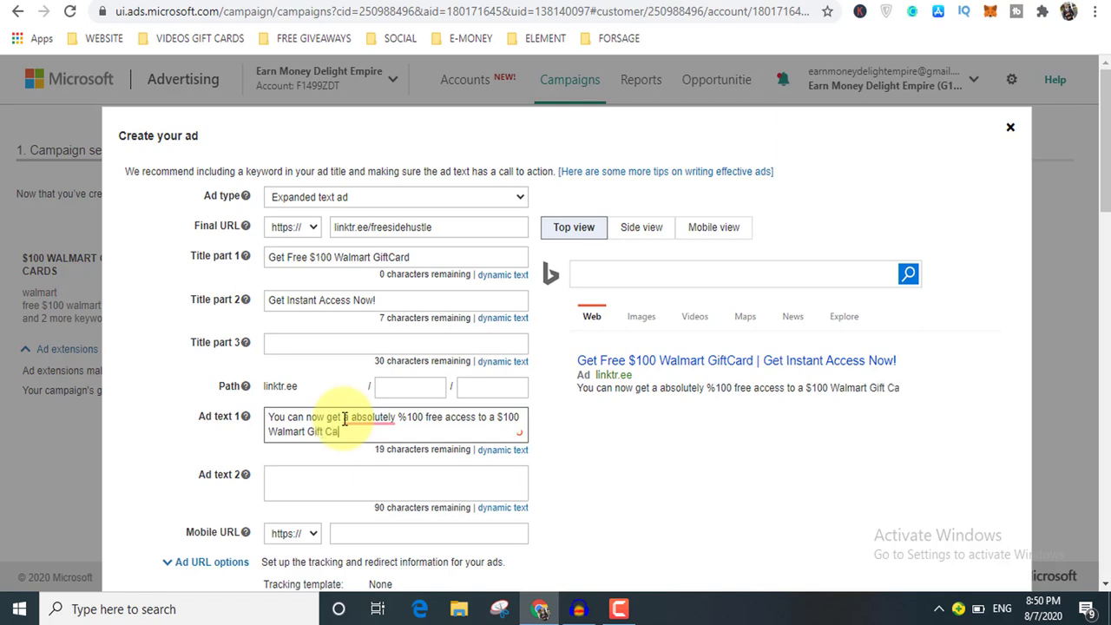
type("rds.")
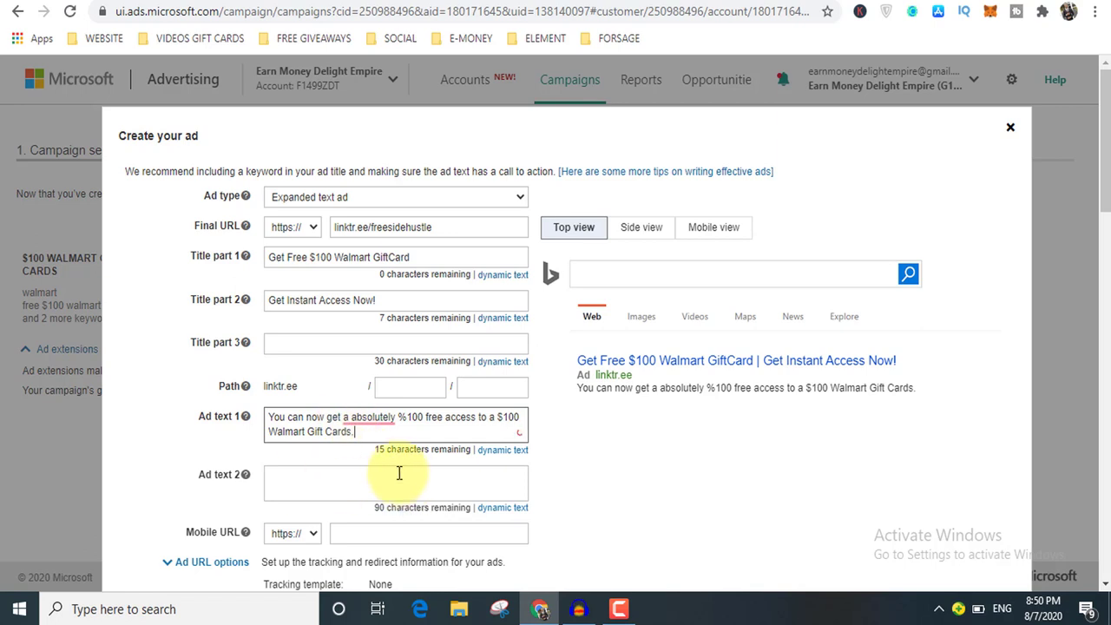
mouse_move(375, 424)
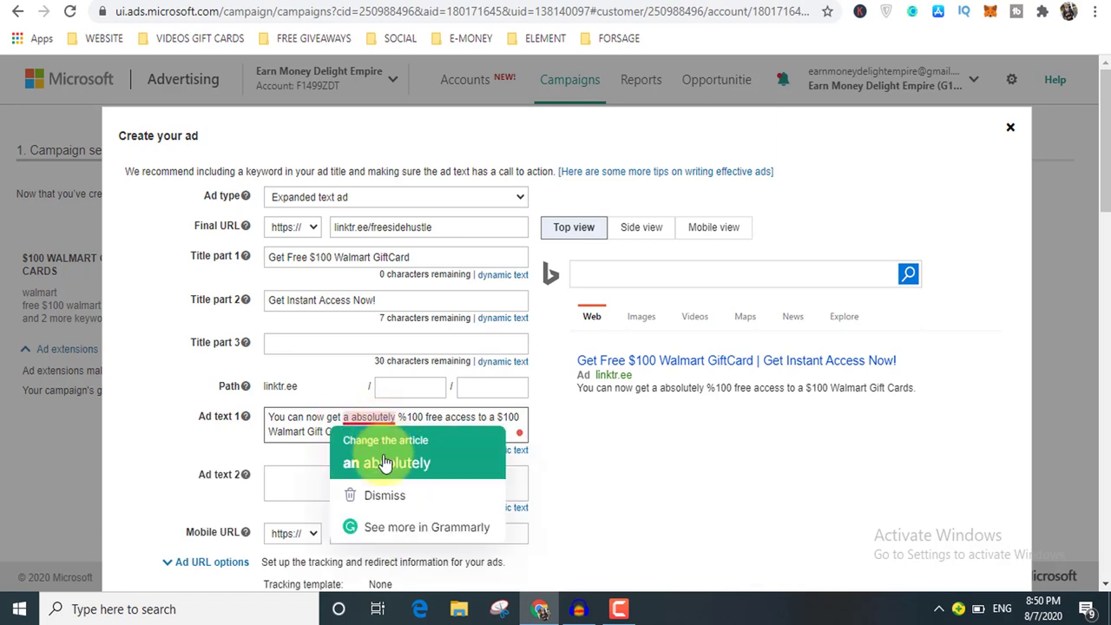
left_click(386, 463)
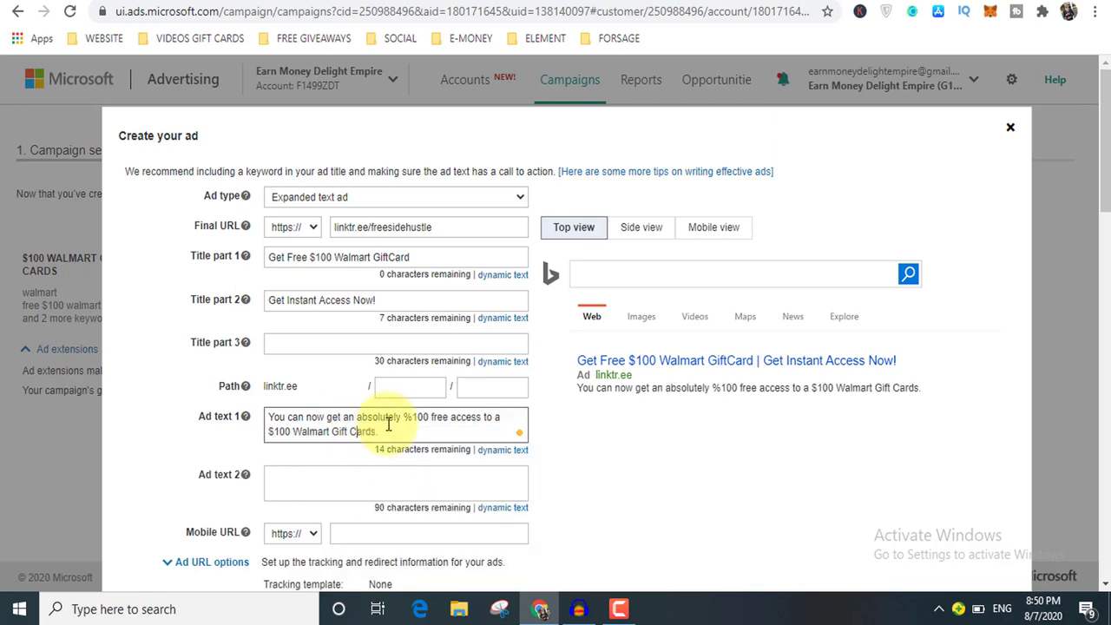
- Enter "Use this $100 Walmart Gift Card to shop anytime. Click to get free access now!" as Ad text 2
left_click(384, 474)
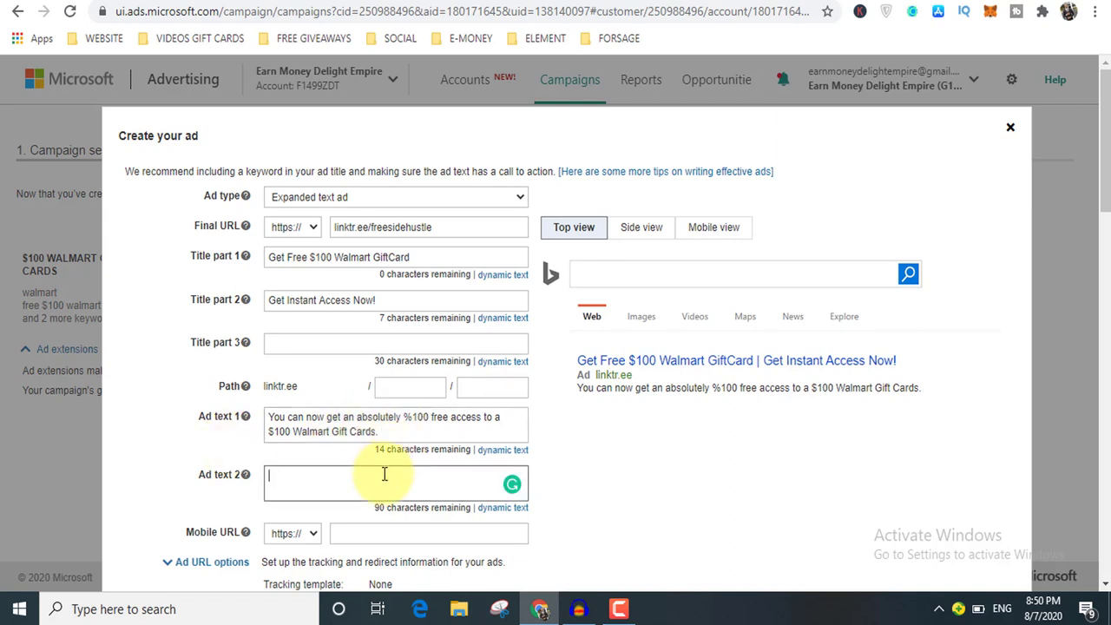
type("Y")
key("BackSpace")
type("Use thi")
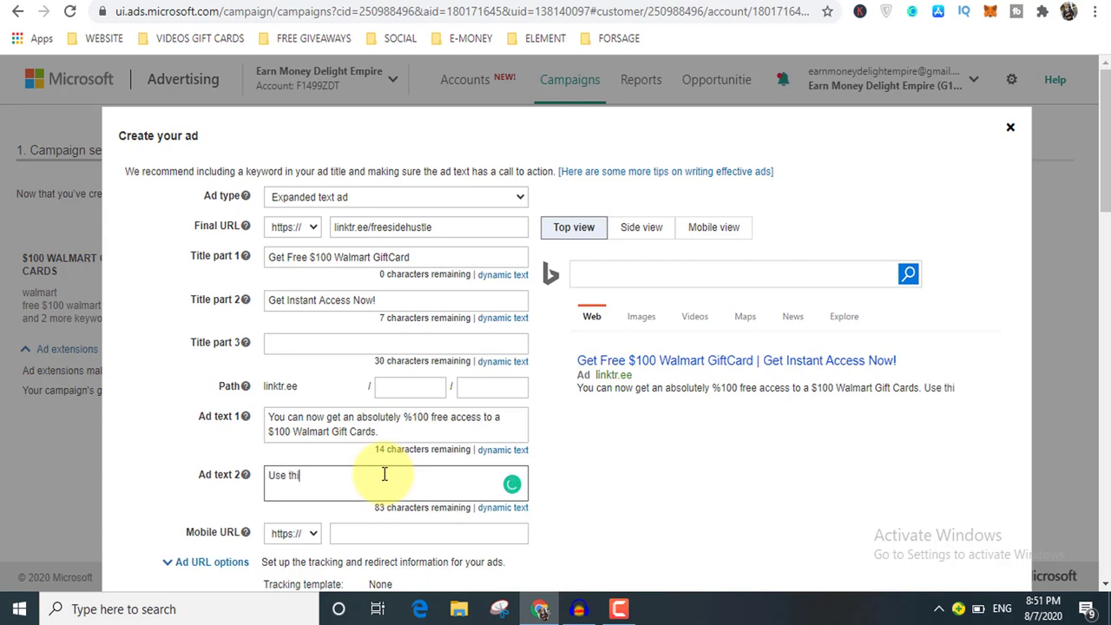
type("s $100 Wal")
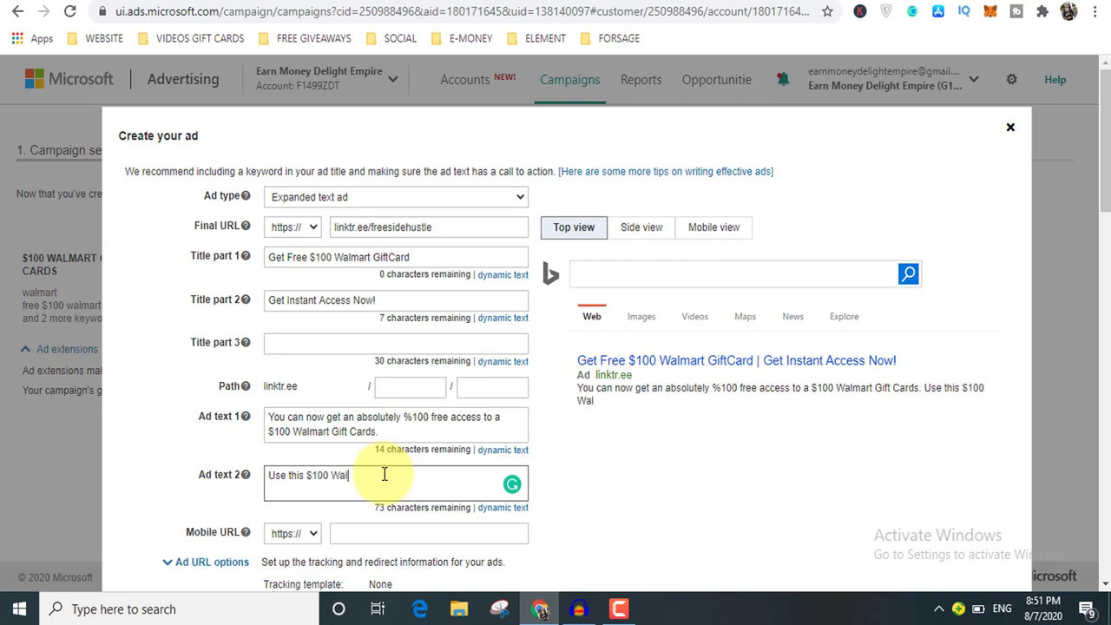
type("mart Gift Card")
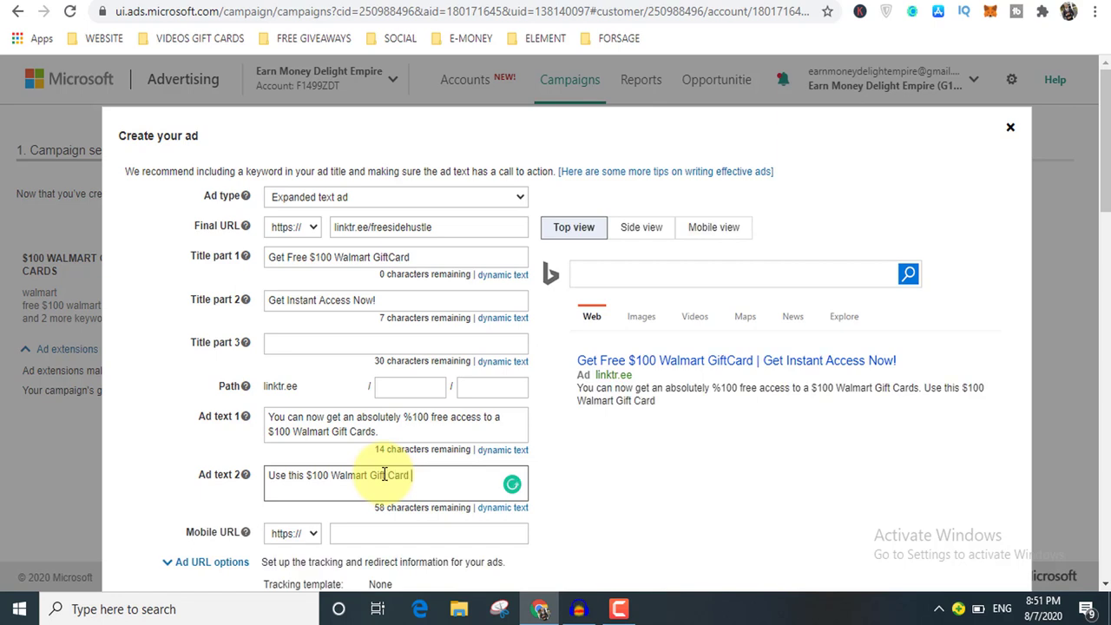
type(" to shop anytime.")
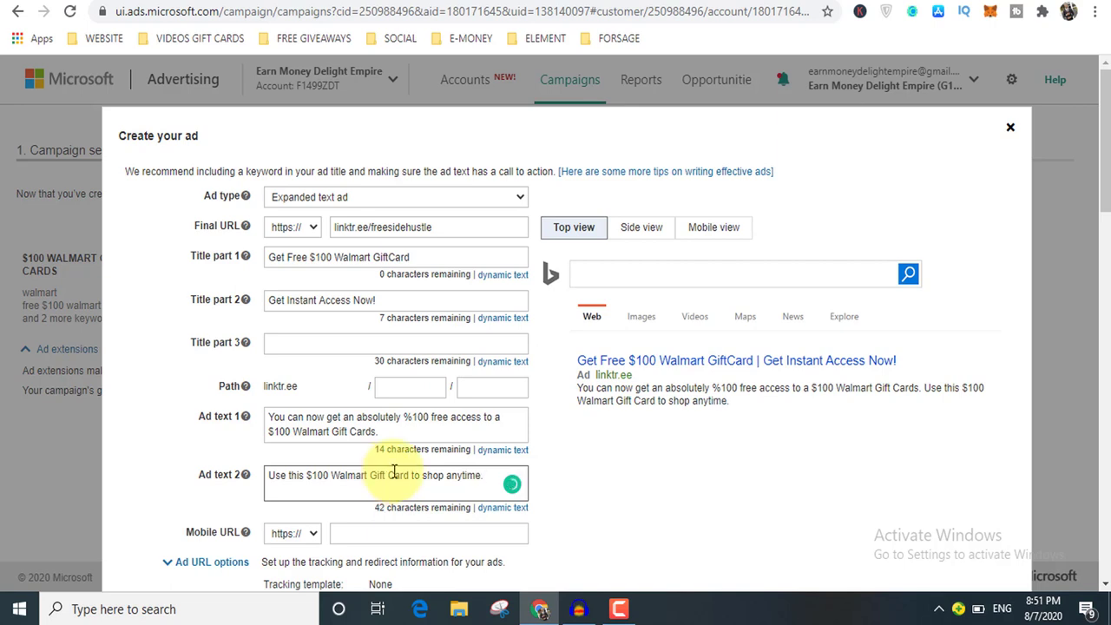
scroll(434, 455, "down", 1)
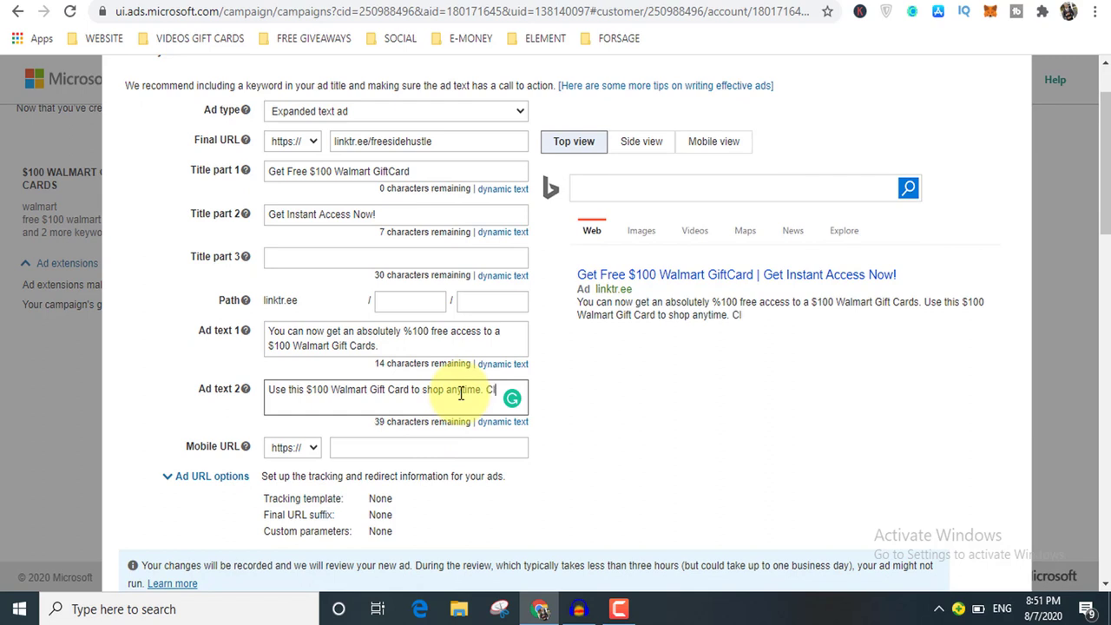
type("cik to get free")
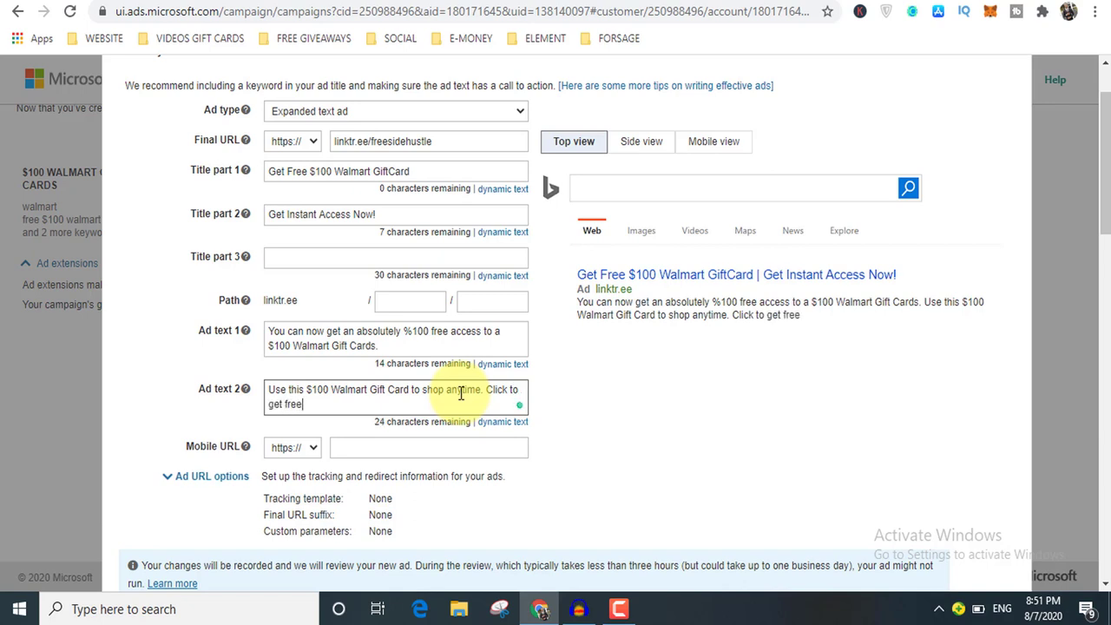
type(" access n")
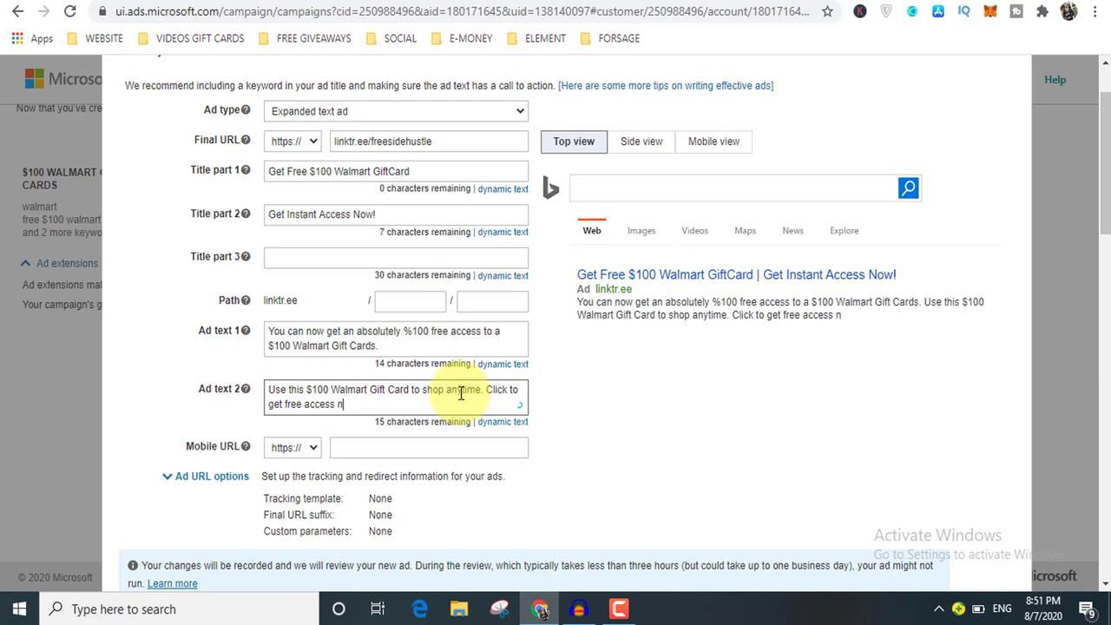
type("ow!")
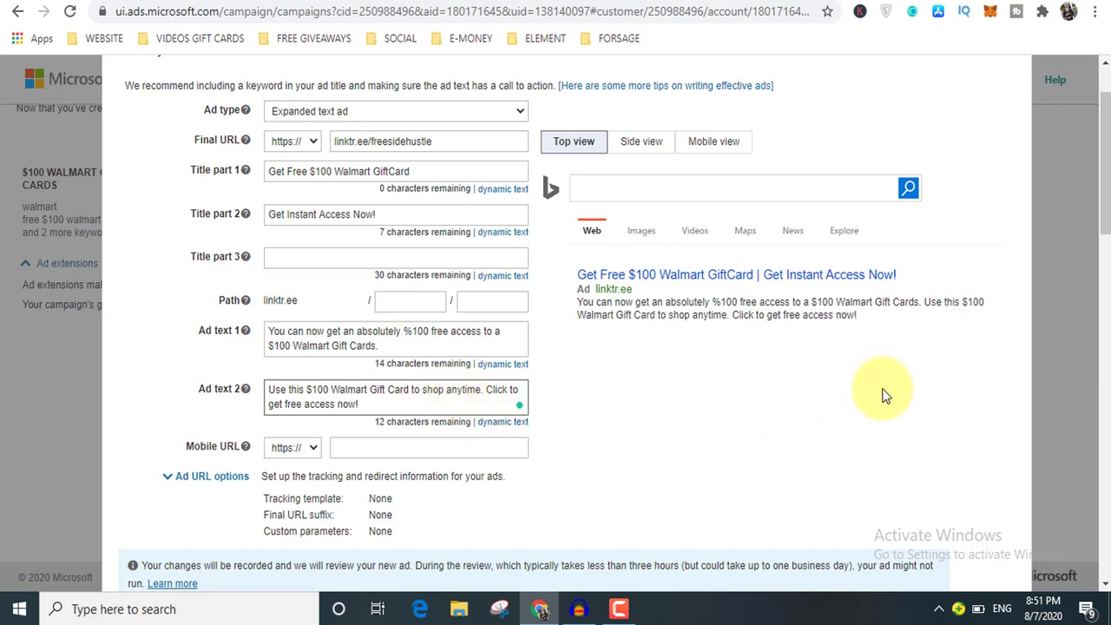
- Check how the ad with both ad texts looks in the mobile and top view previews
scroll(772, 390, "down", 1)
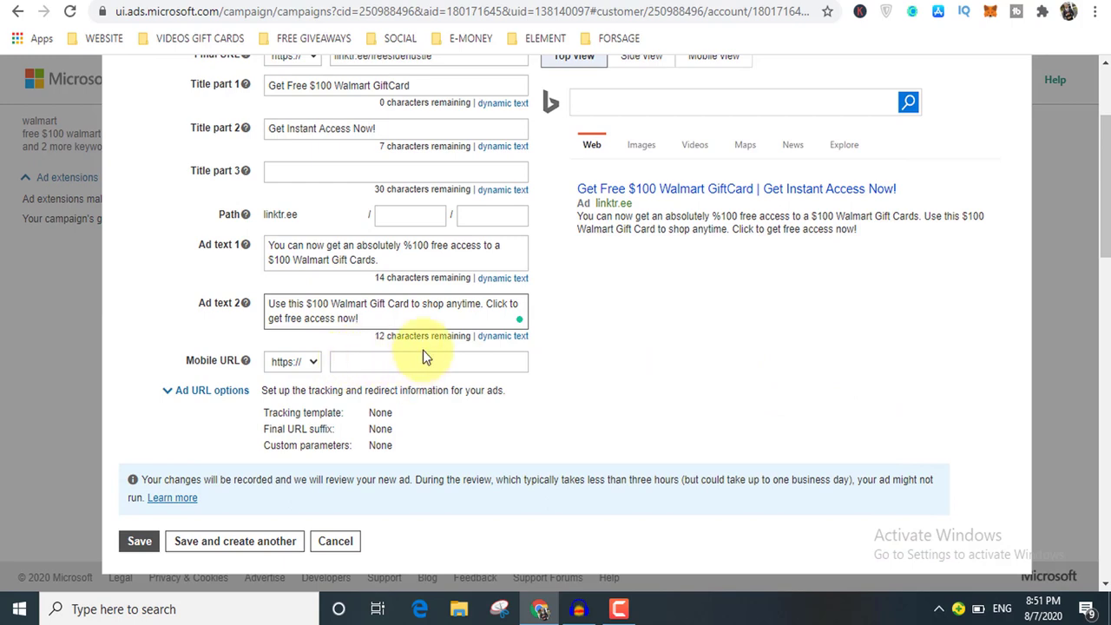
scroll(607, 78, "up", 2)
left_click(735, 226)
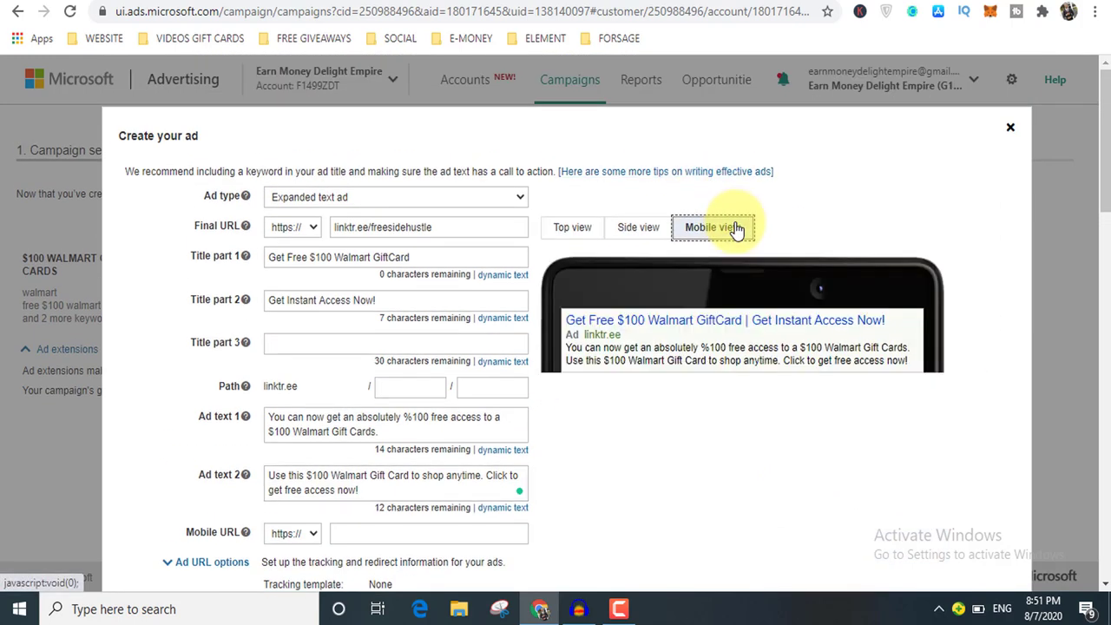
left_click(580, 234)
- Review the ad's titles, texts and final URL, and save the ad to the $100 WALMART GIFT CARDS group
scroll(508, 286, "down", 2)
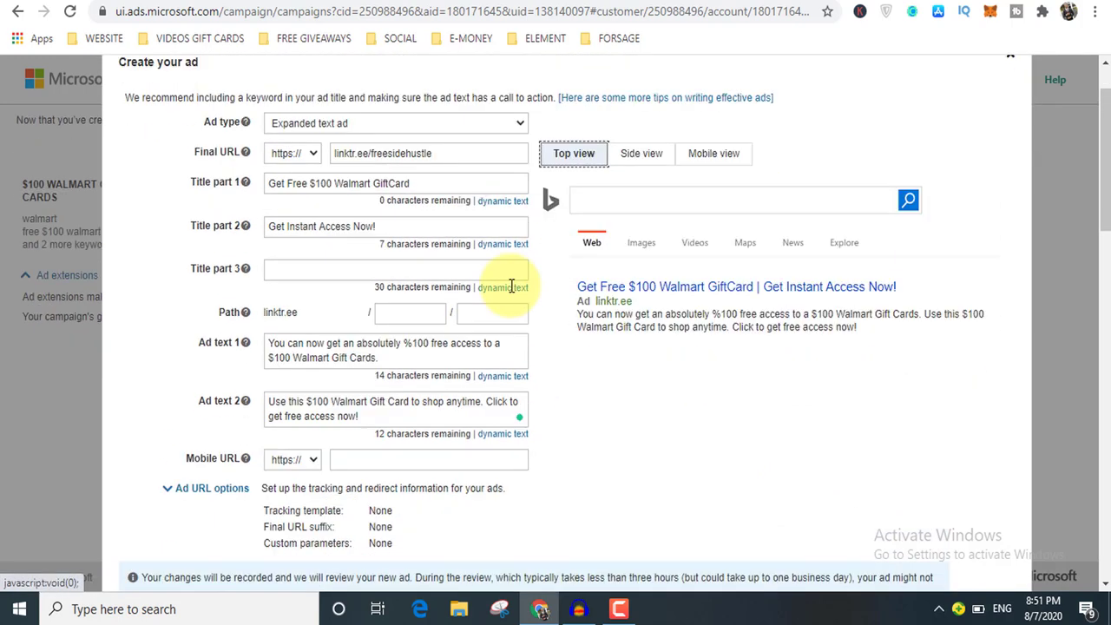
left_click(407, 359)
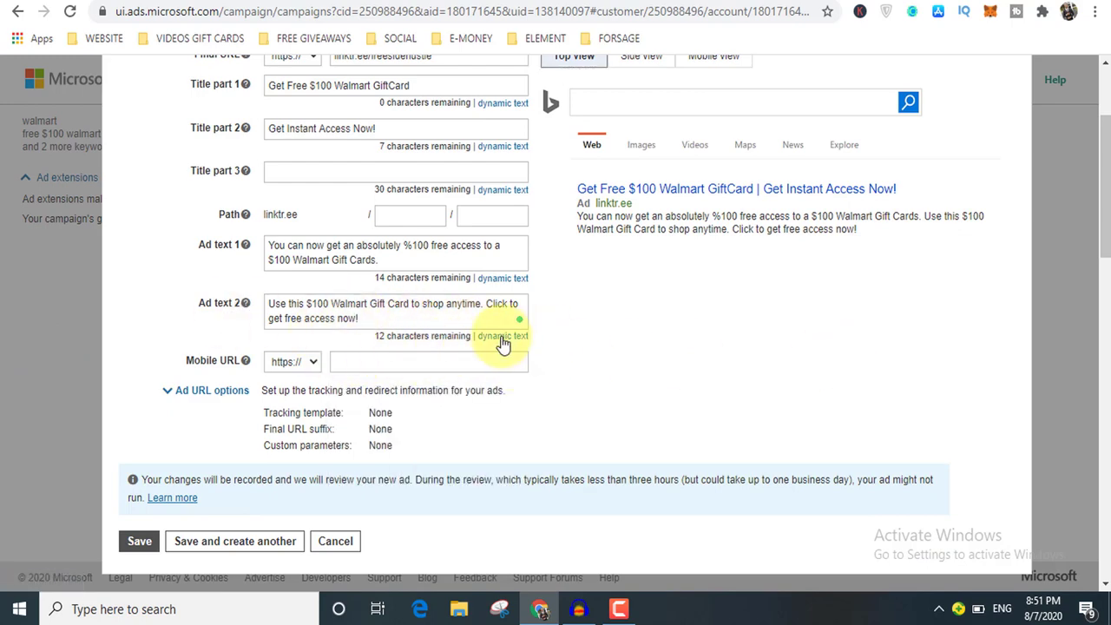
scroll(320, 304, "up", 2)
scroll(319, 304, "up", 1)
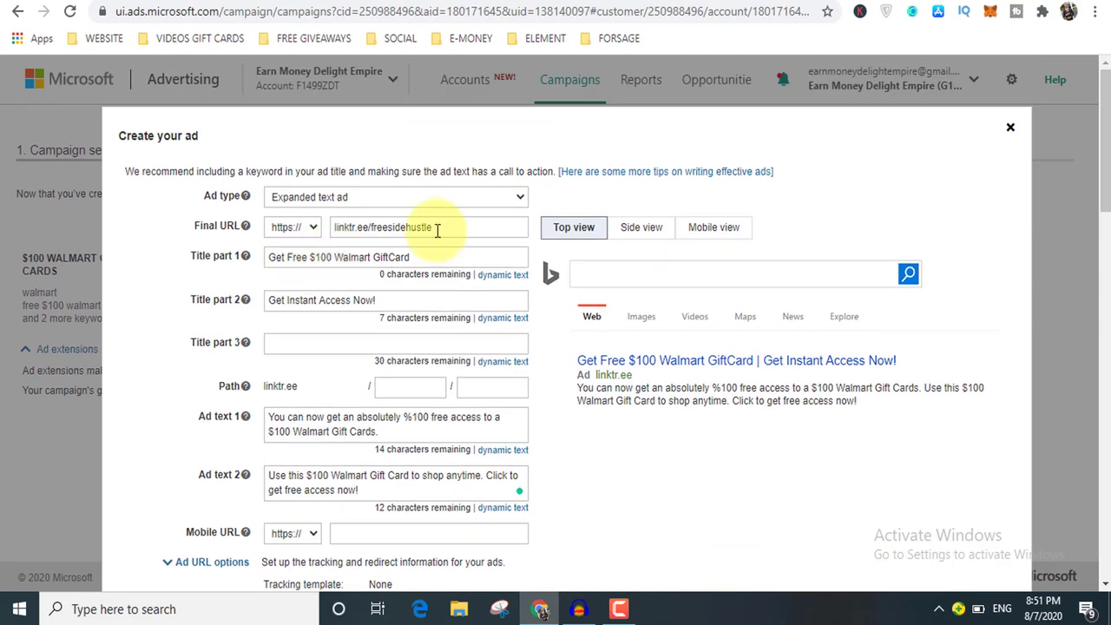
scroll(330, 243, "down", 4)
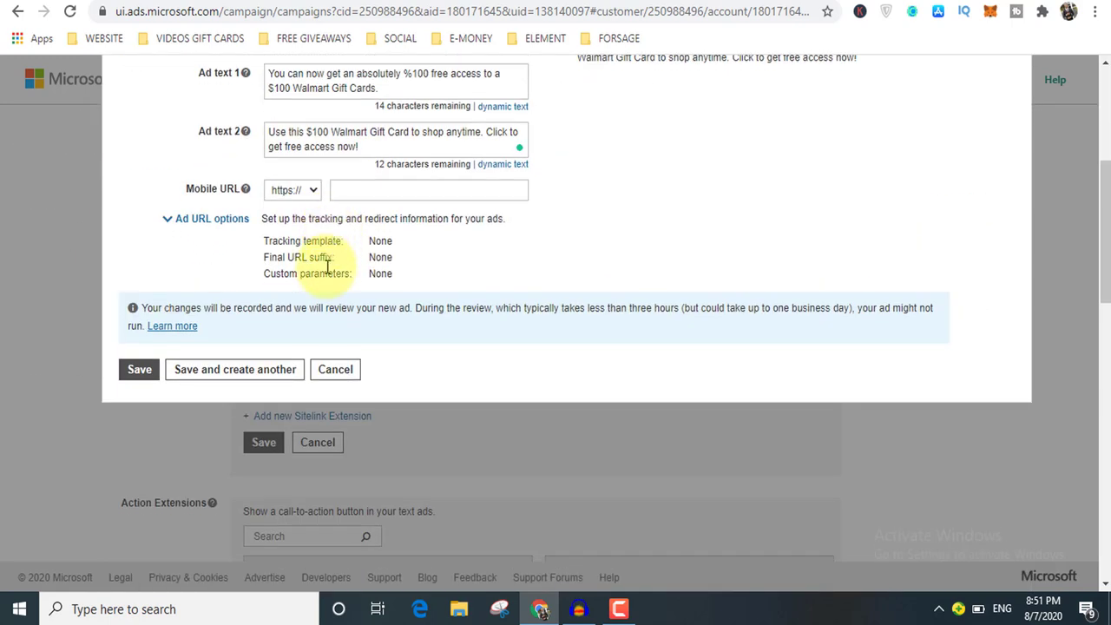
left_click(141, 370)
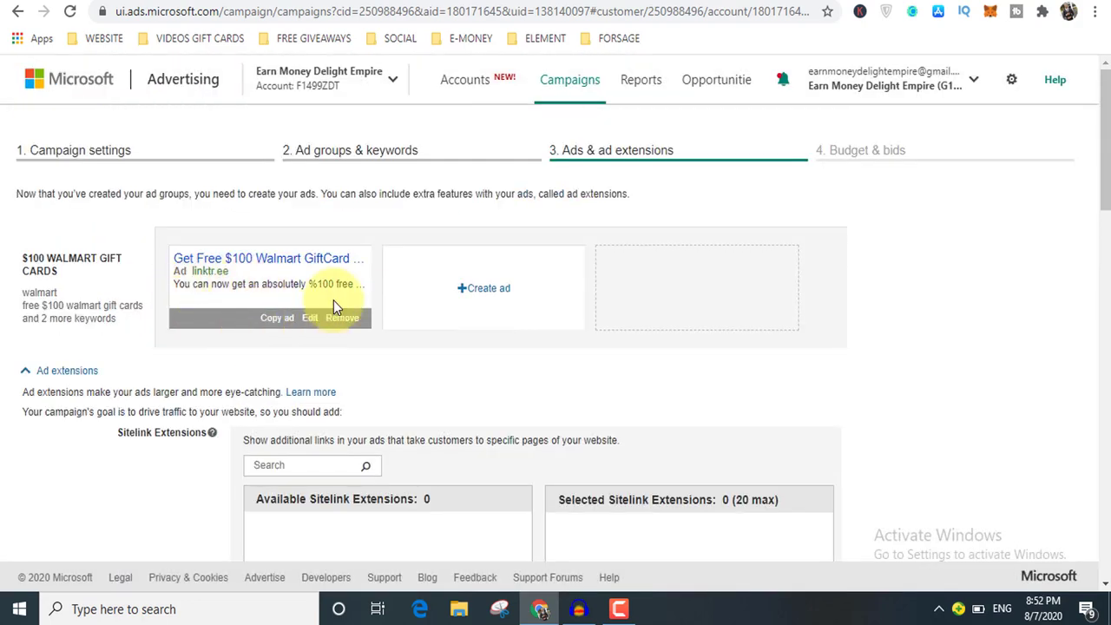
- Look through the ad extension sections and the remaining options of the Ads & ad extensions stage
scroll(396, 314, "down", 10)
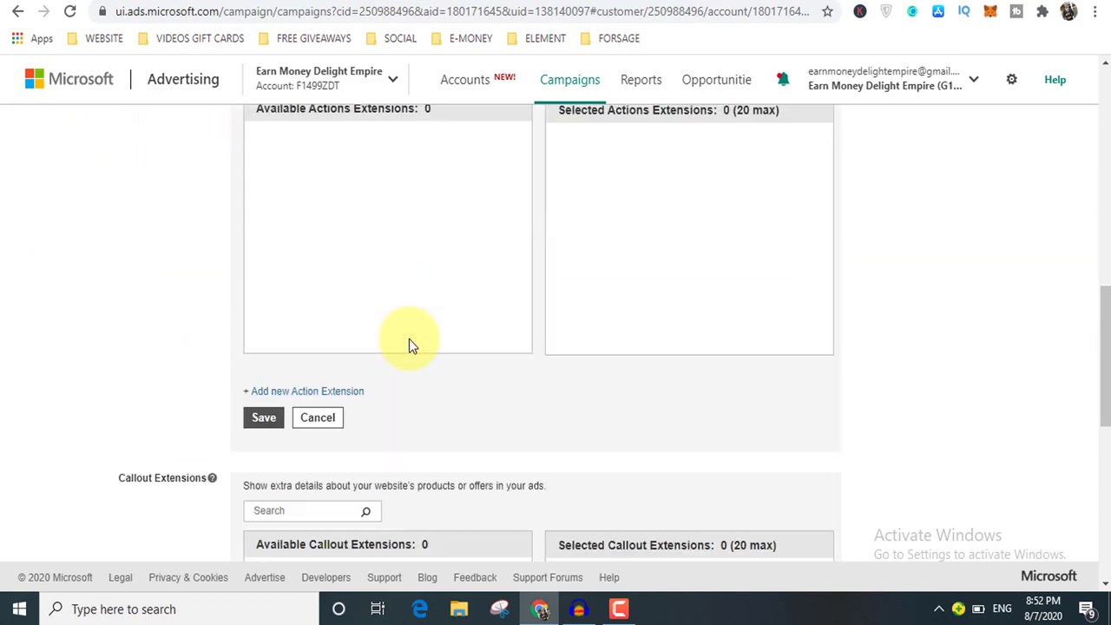
scroll(408, 339, "up", 10)
mouse_move(315, 325)
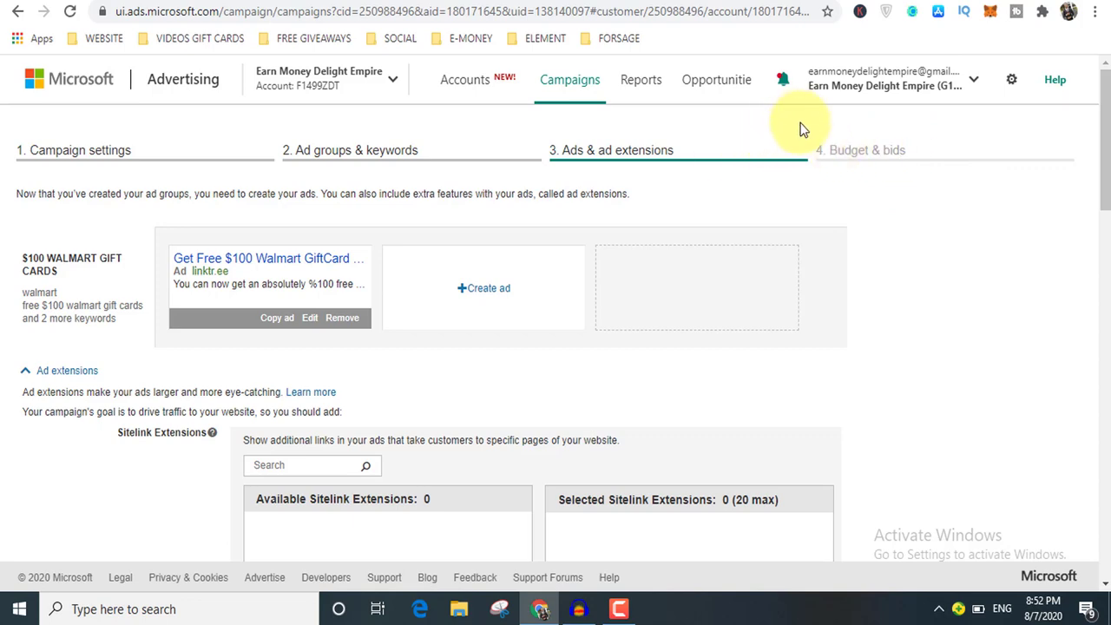
scroll(798, 135, "down", 8)
scroll(799, 135, "down", 10)
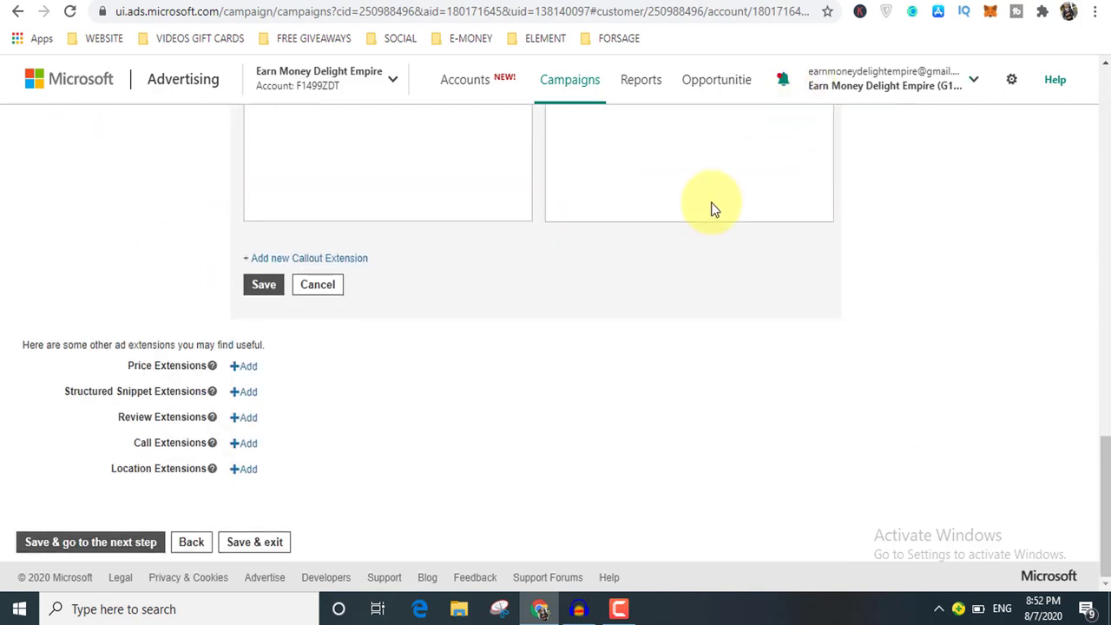
scroll(734, 248, "up", 18)
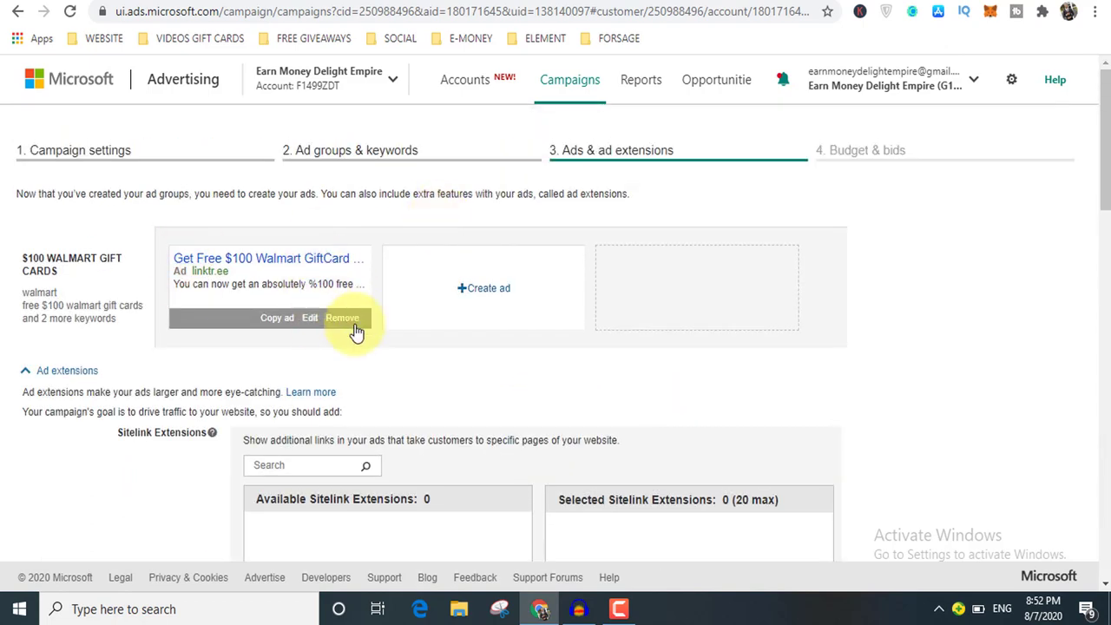
- Save the Ads & ad extensions stage without adding any extensions and continue to the Budget & bids stage
scroll(354, 321, "down", 15)
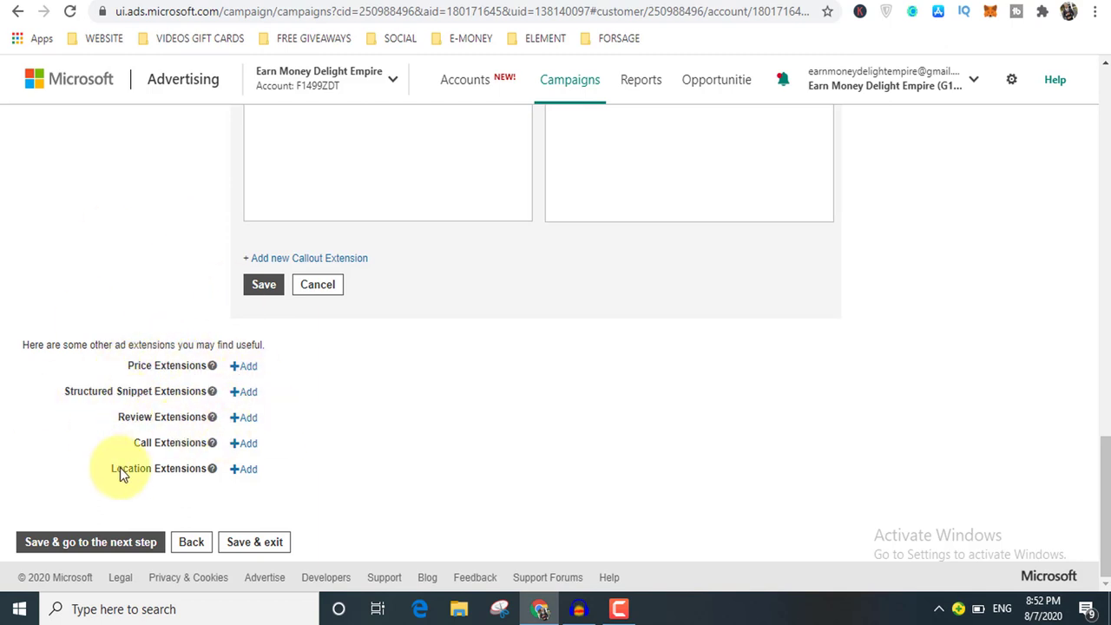
left_click(93, 545)
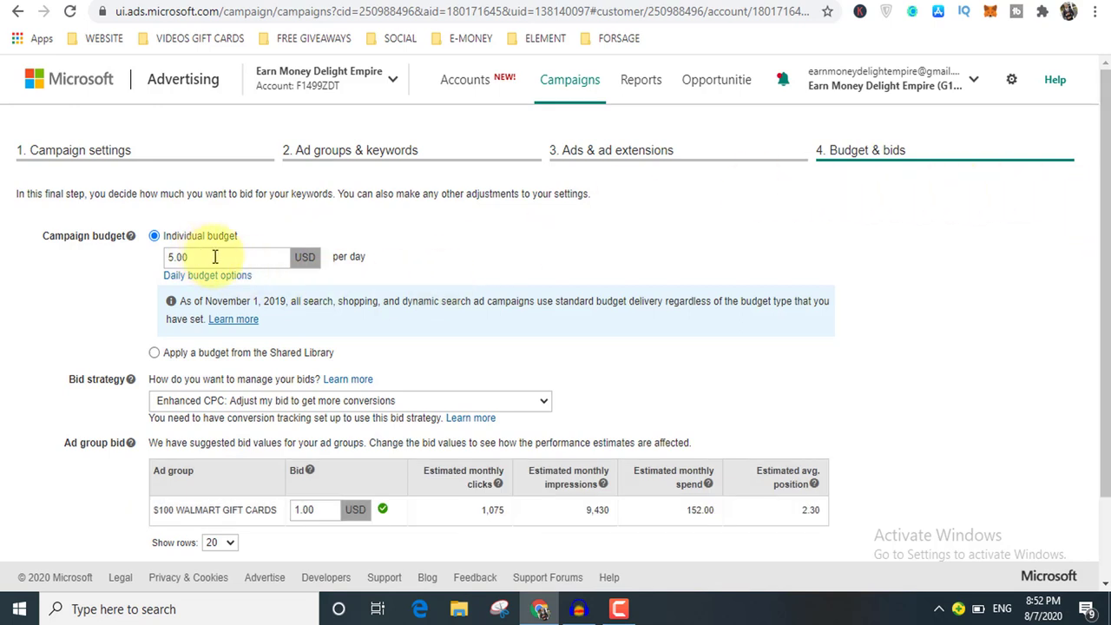
left_click(208, 256)
left_click(235, 218)
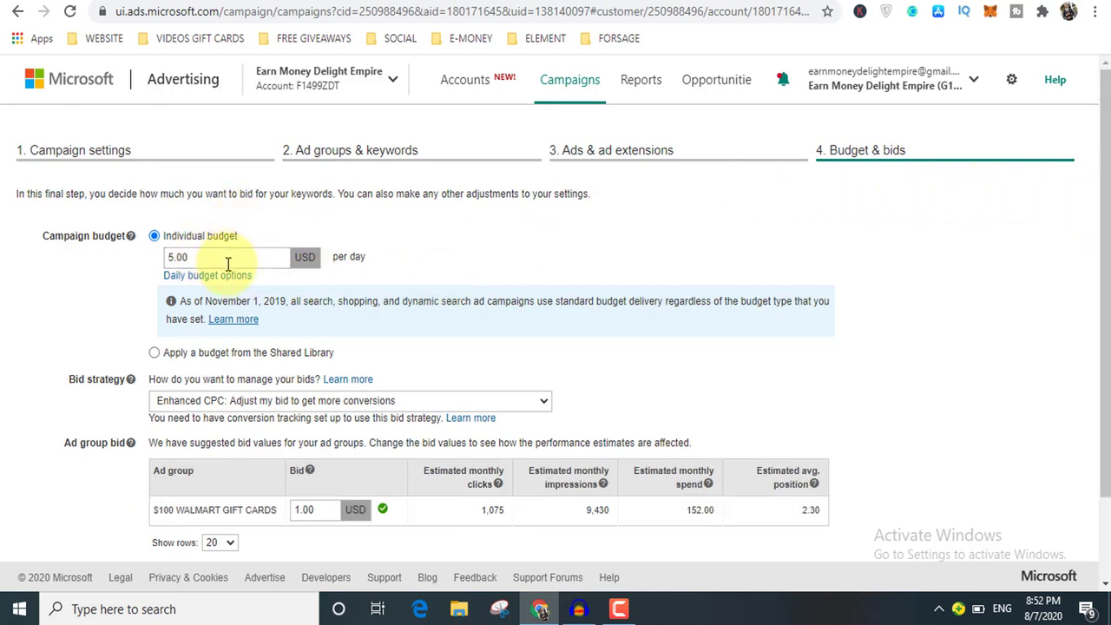
- Set the bid for the $100 WALMART GIFT CARDS ad group to 0.05 USD
scroll(251, 165, "down", 1)
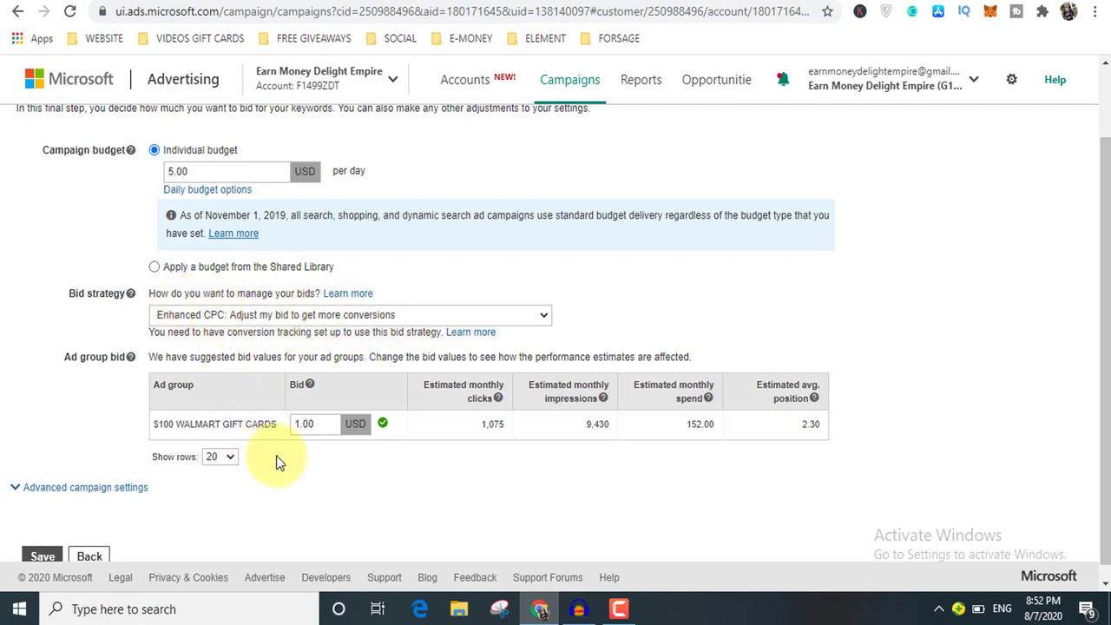
left_click(310, 425)
double_click(315, 425)
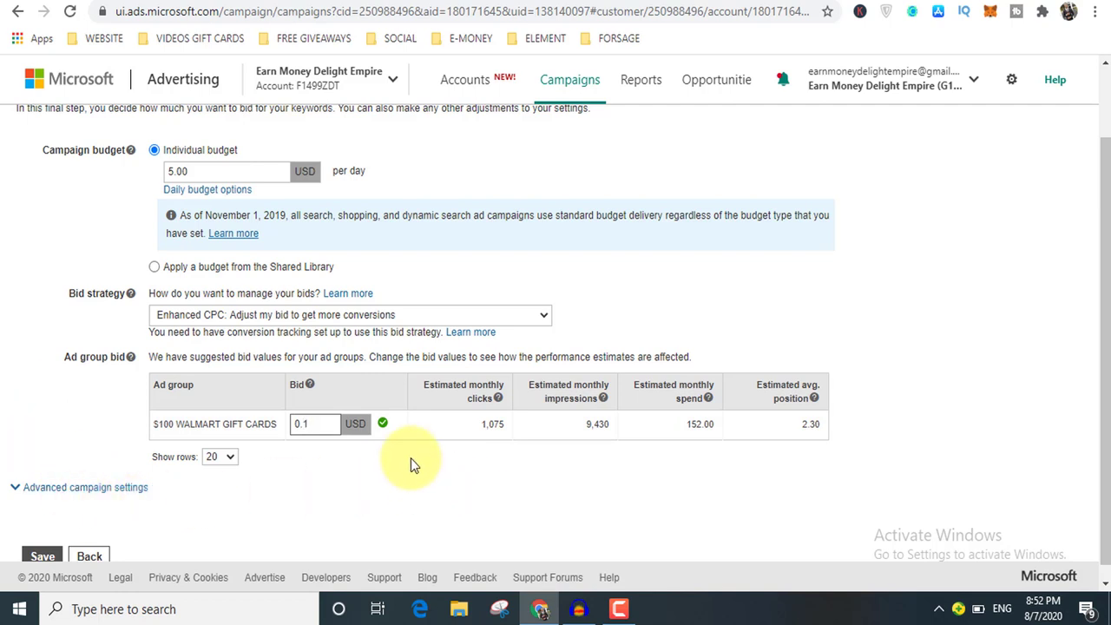
key("BackSpace")
type("05")
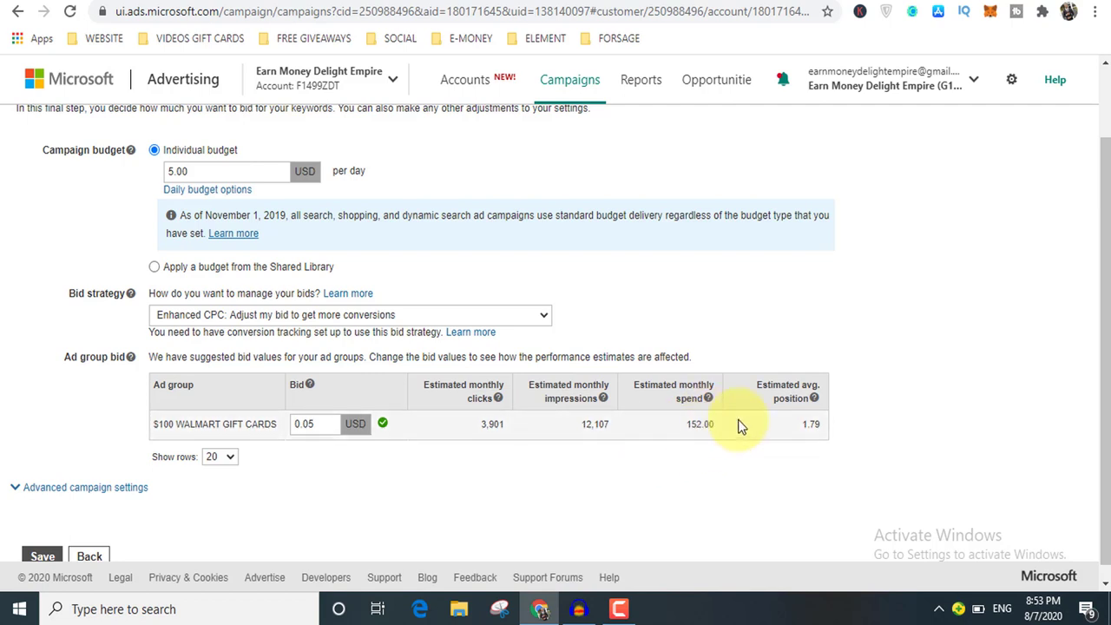
- Expand the advanced campaign settings and review them together with the campaign budget, bid strategy and ad group bid
scroll(737, 434, "down", 1)
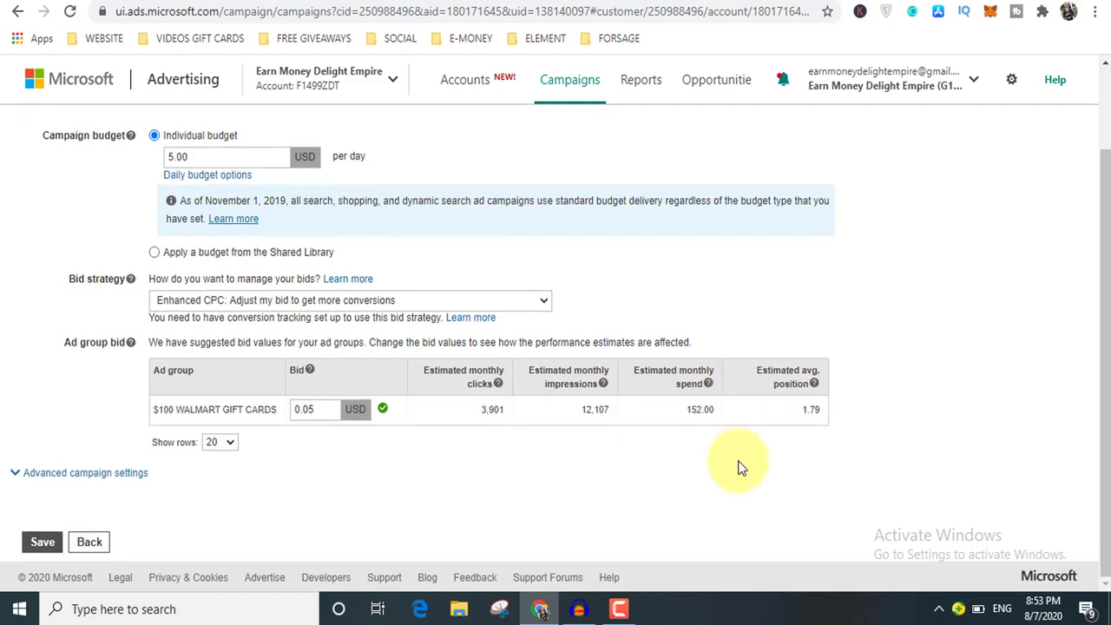
left_click(75, 472)
scroll(175, 469, "down", 1)
scroll(175, 469, "down", 1)
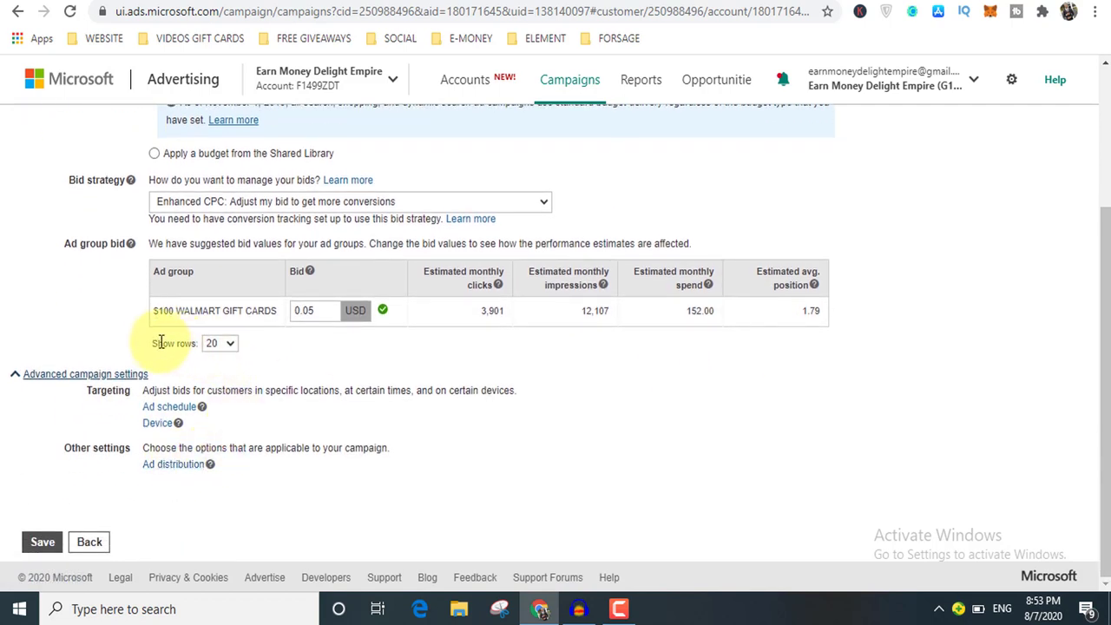
scroll(238, 432, "up", 3)
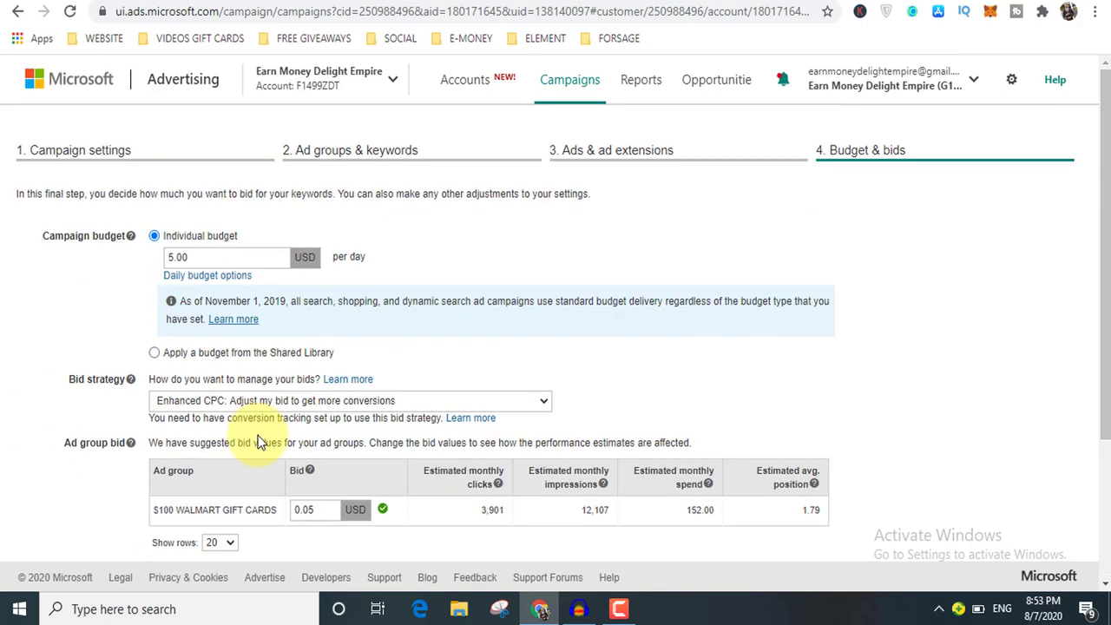
scroll(248, 441, "down", 3)
scroll(52, 520, "up", 3)
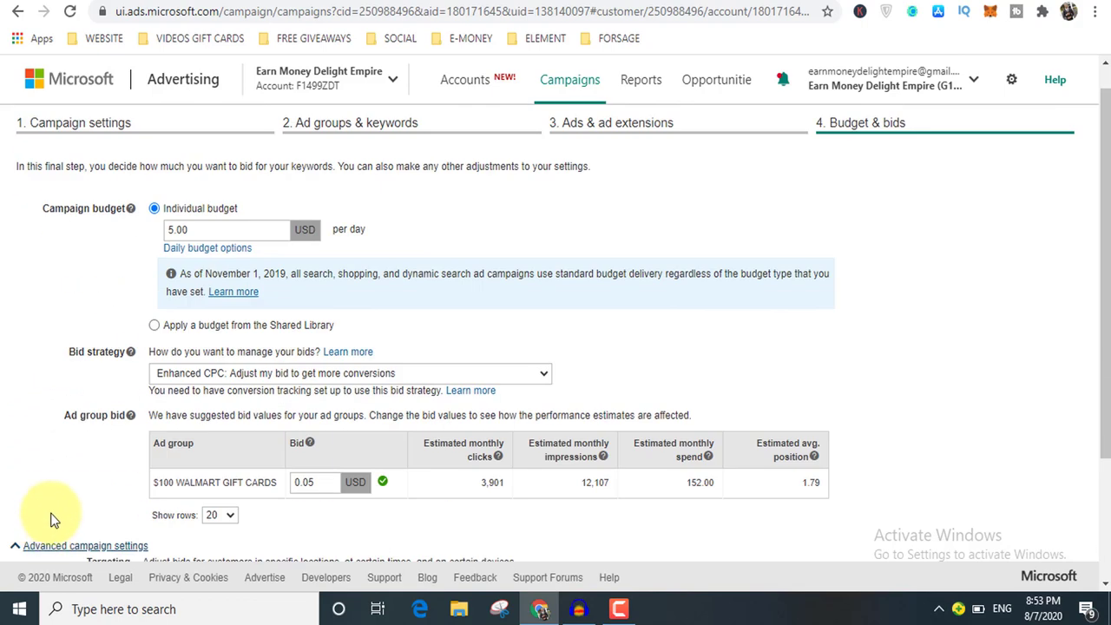
scroll(54, 503, "down", 3)
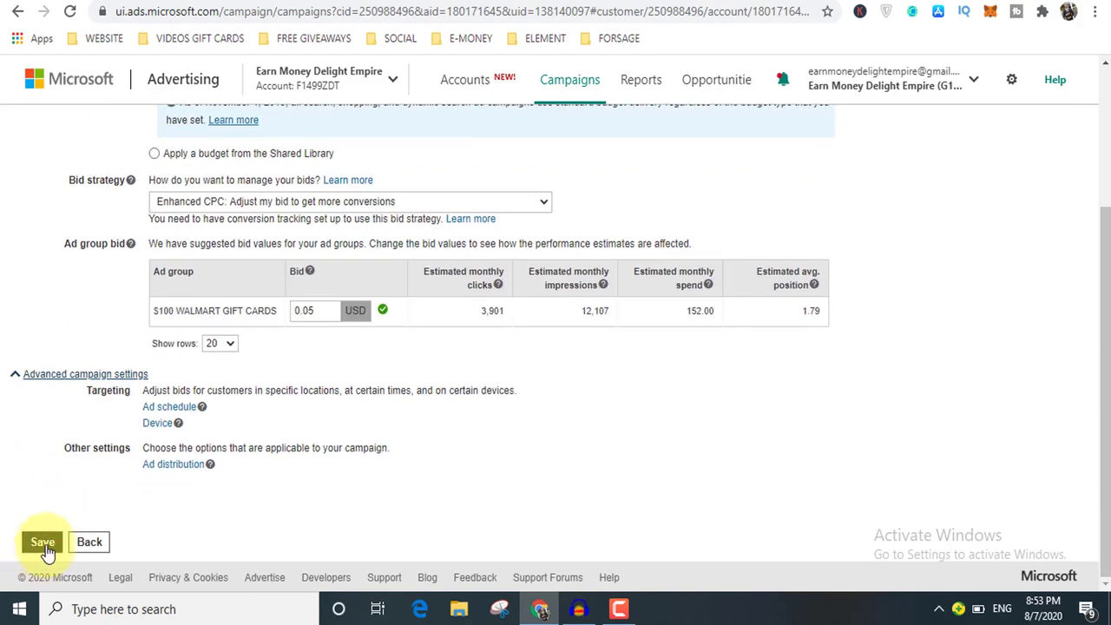
scroll(519, 517, "up", 3)
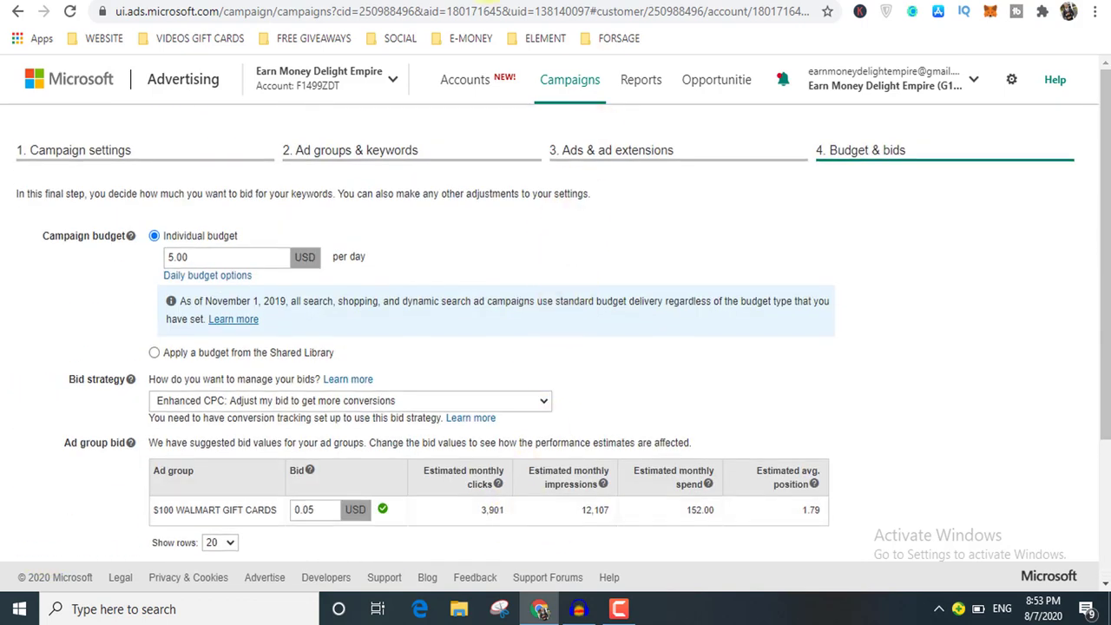
- Switch to the FREE GIVEAWAY landing page in Mailchimp and look through its gift card offer and call-to-action button
left_click(571, 2)
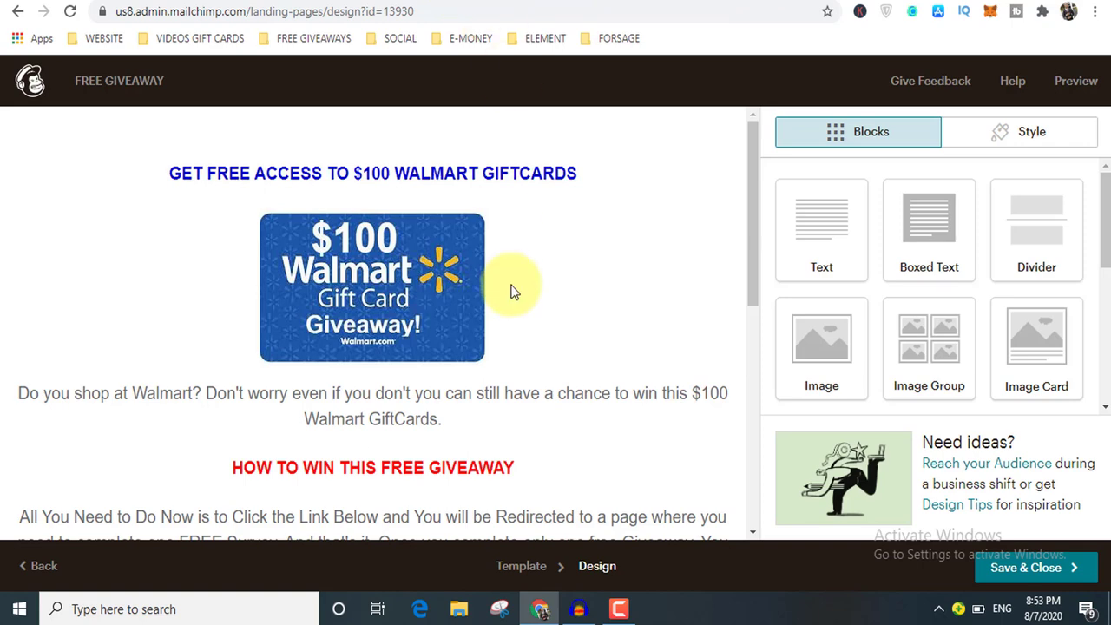
left_click(473, 4)
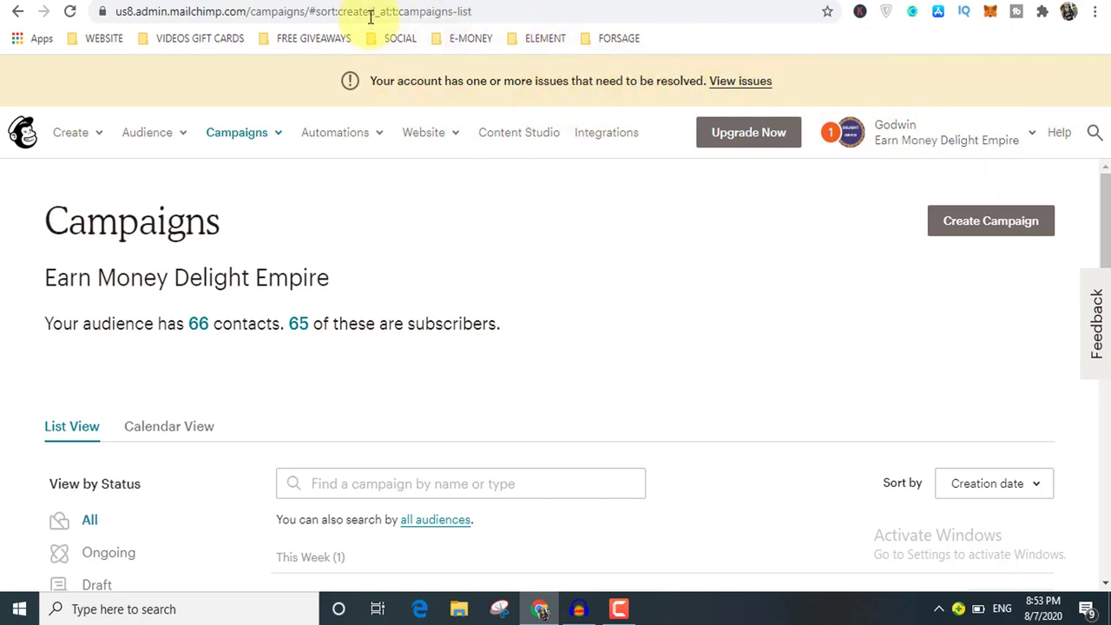
key("ctrl+Tab")
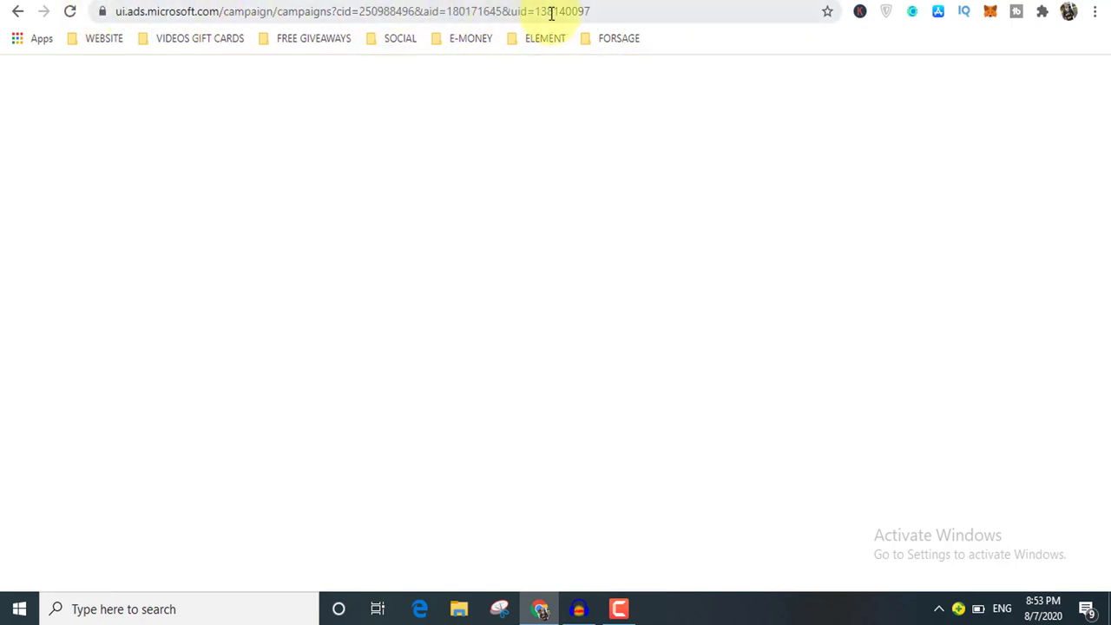
key("ctrl+Tab")
scroll(668, 369, "down", 10)
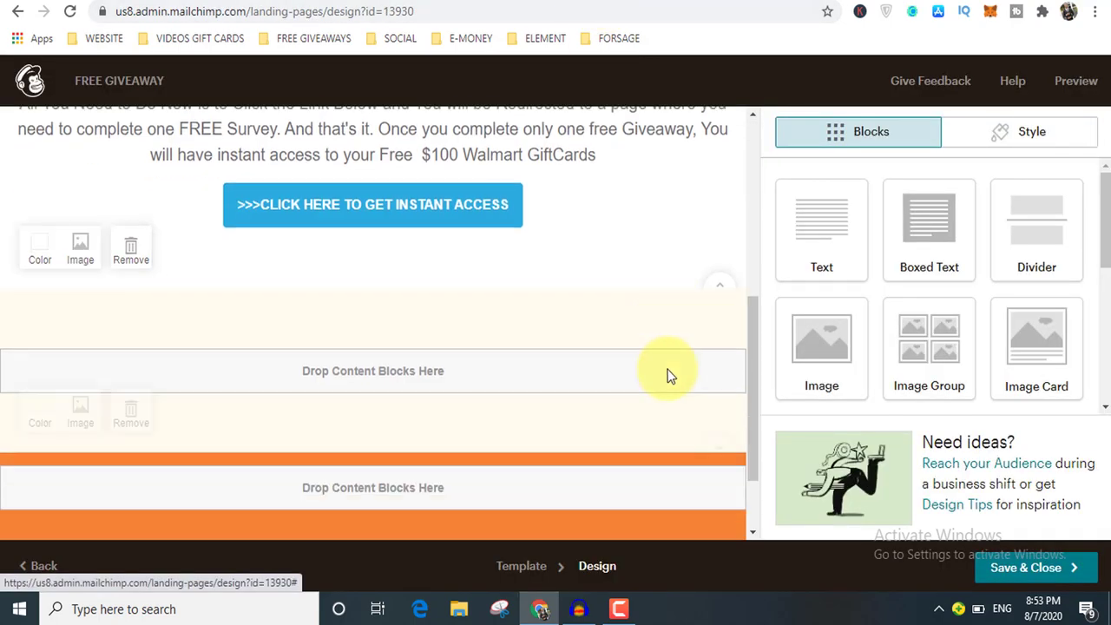
scroll(686, 388, "up", 5)
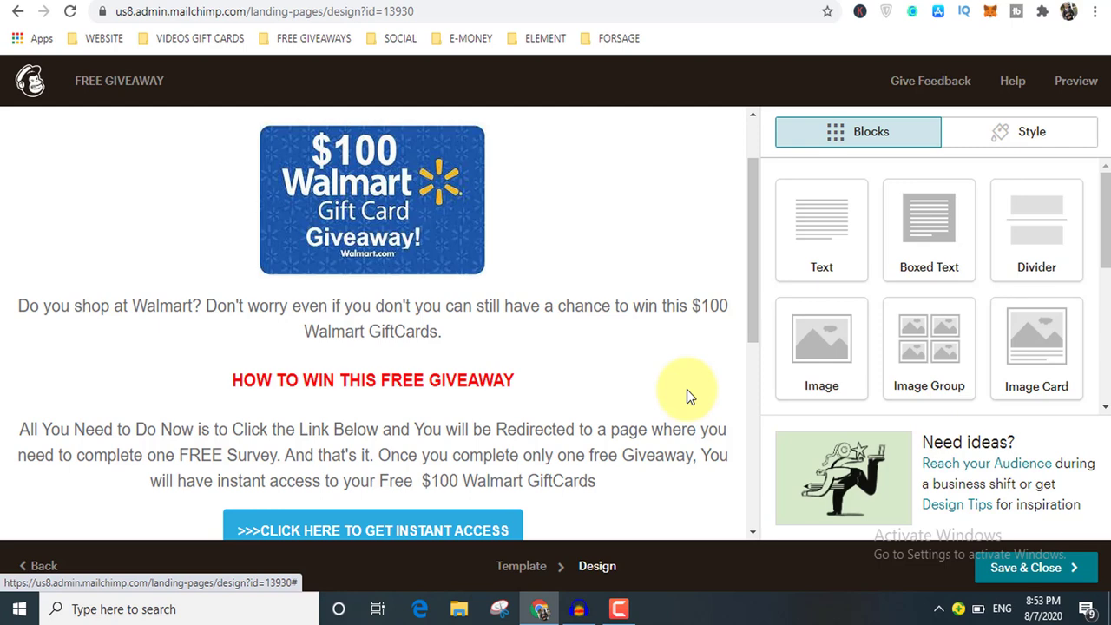
scroll(464, 342, "up", 1)
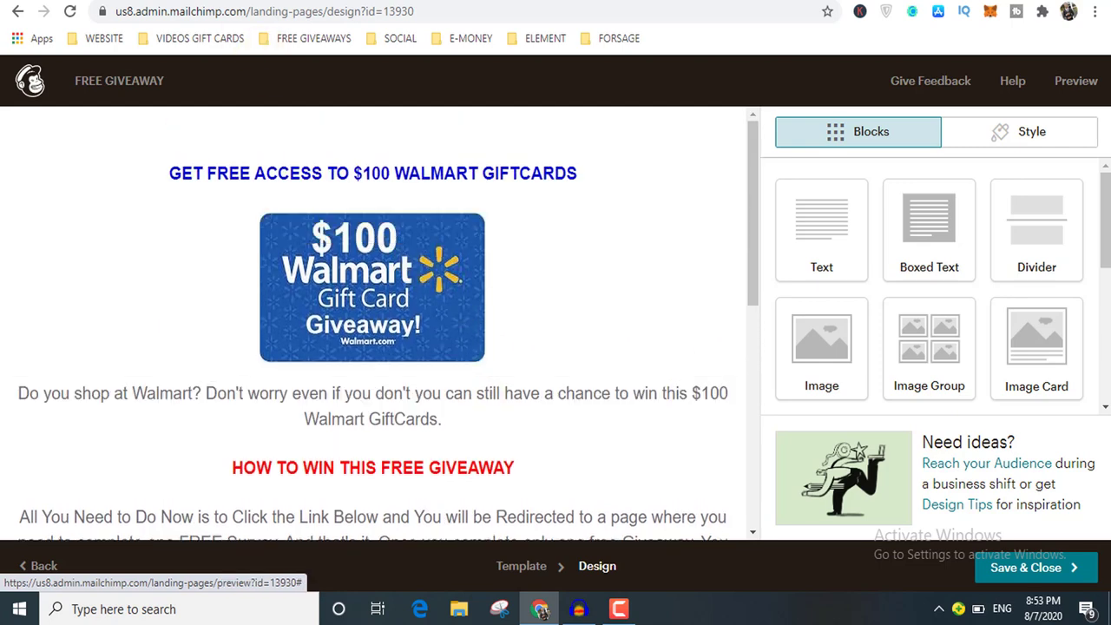
- Return to the campaign's Budget & bids stage in Microsoft Advertising and open the Windows Calculator over it
key("ctrl+Tab")
scroll(293, 229, "down", 3)
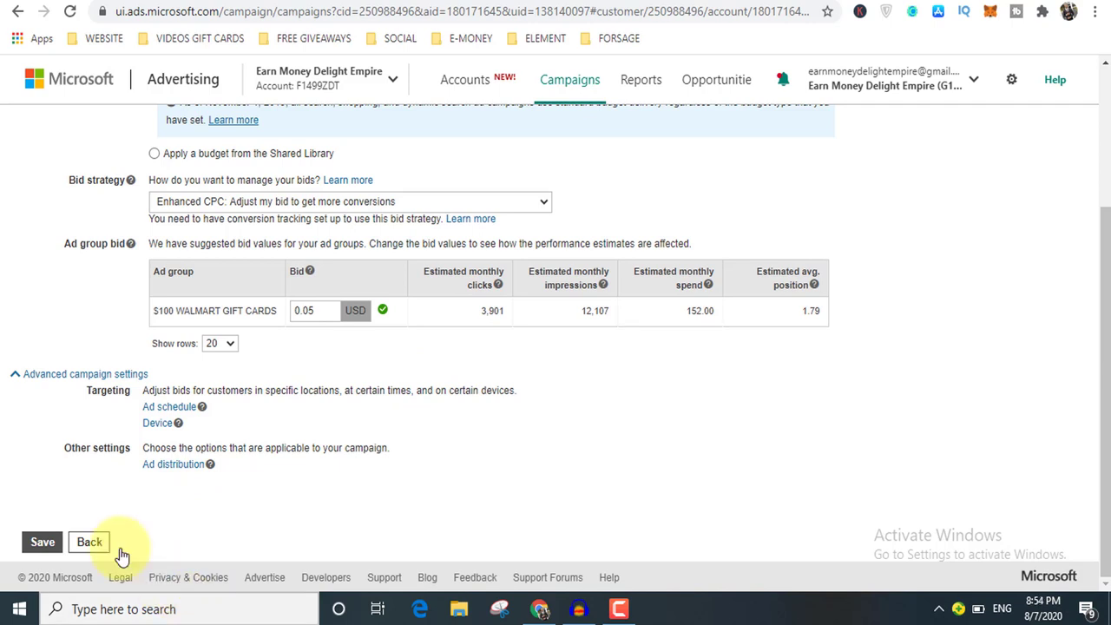
key("super+s")
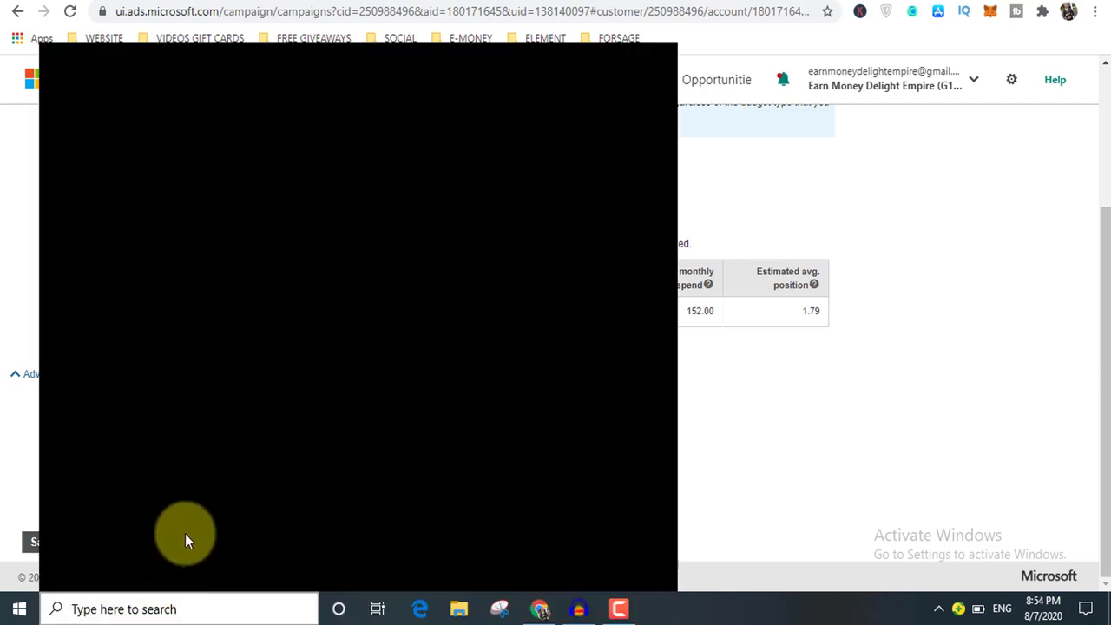
type("calculator")
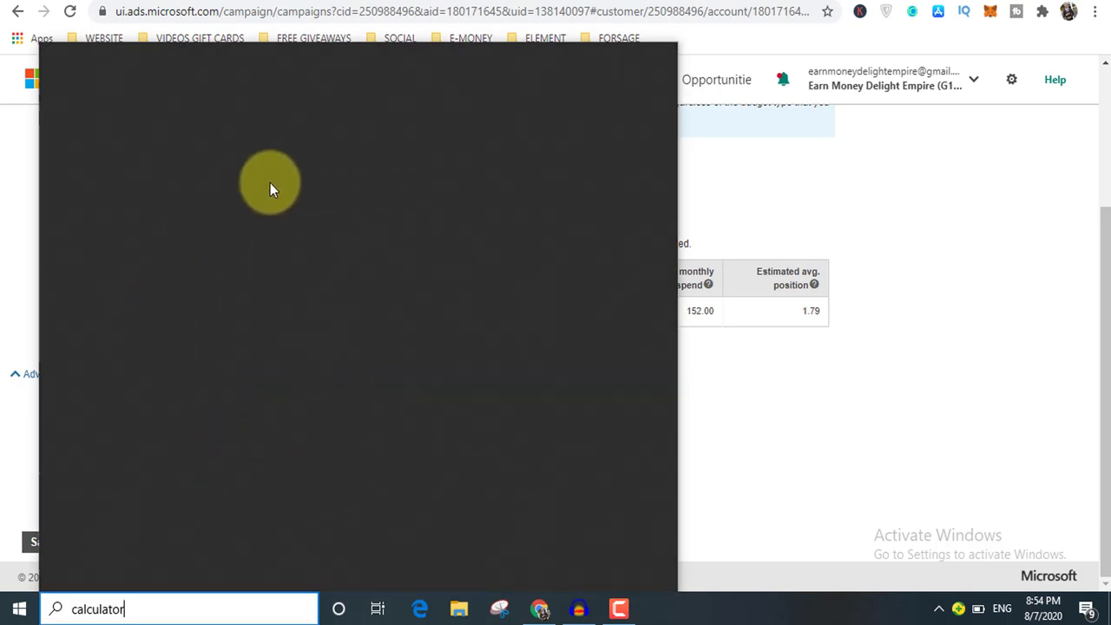
left_click(17, 612)
left_click(17, 612)
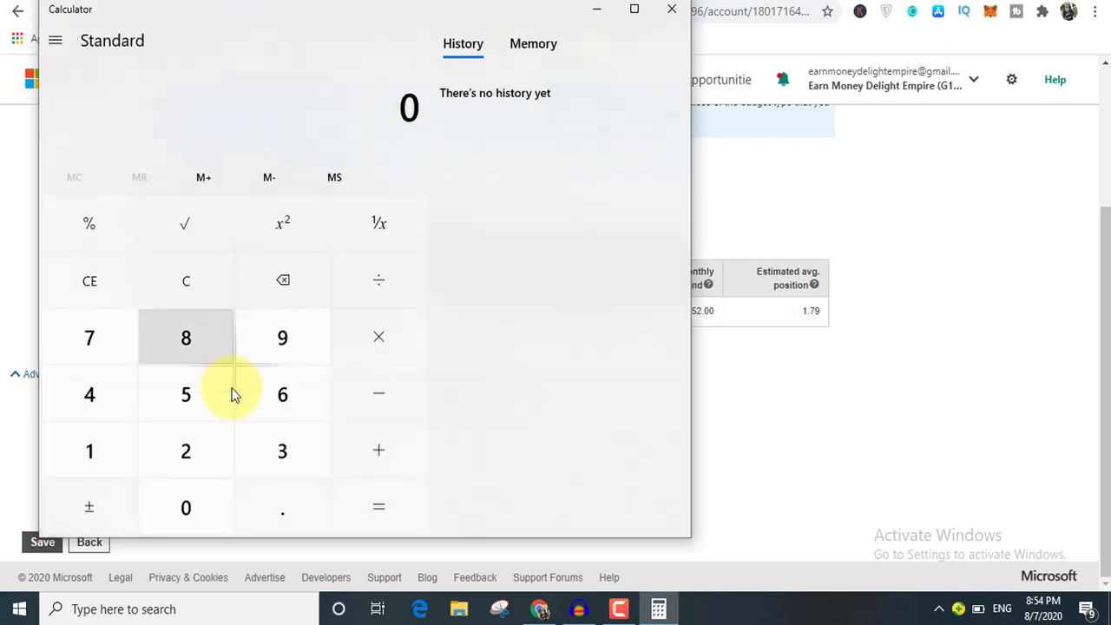
- Calculate the cost of 3000 clicks at a bid of 0.05 and close the calculator
left_click(278, 514)
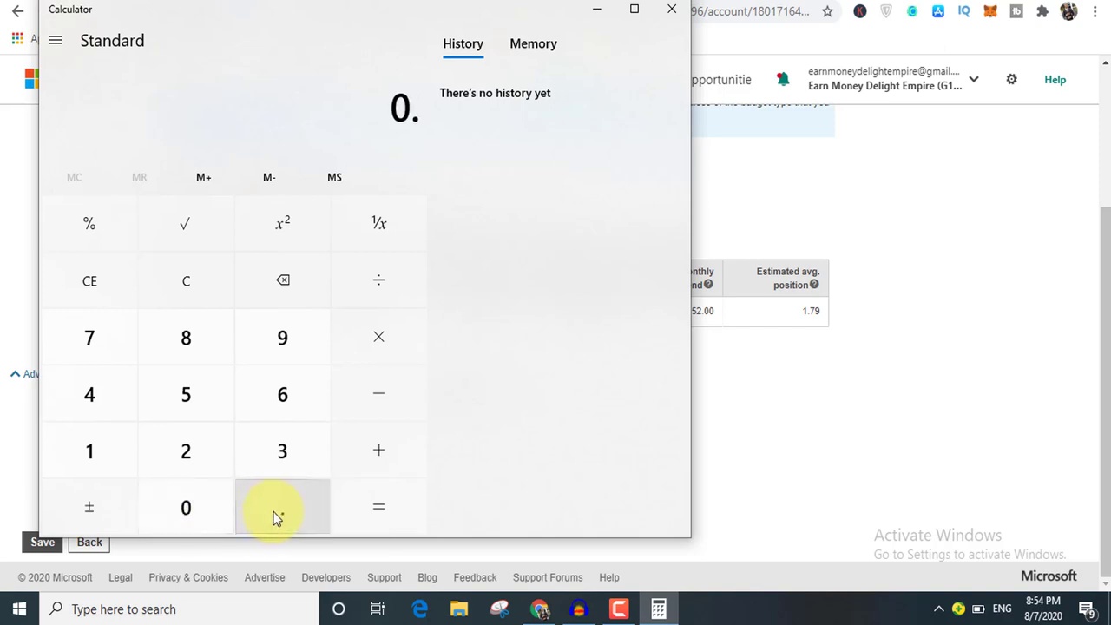
left_click(208, 509)
left_click(202, 398)
left_click(368, 338)
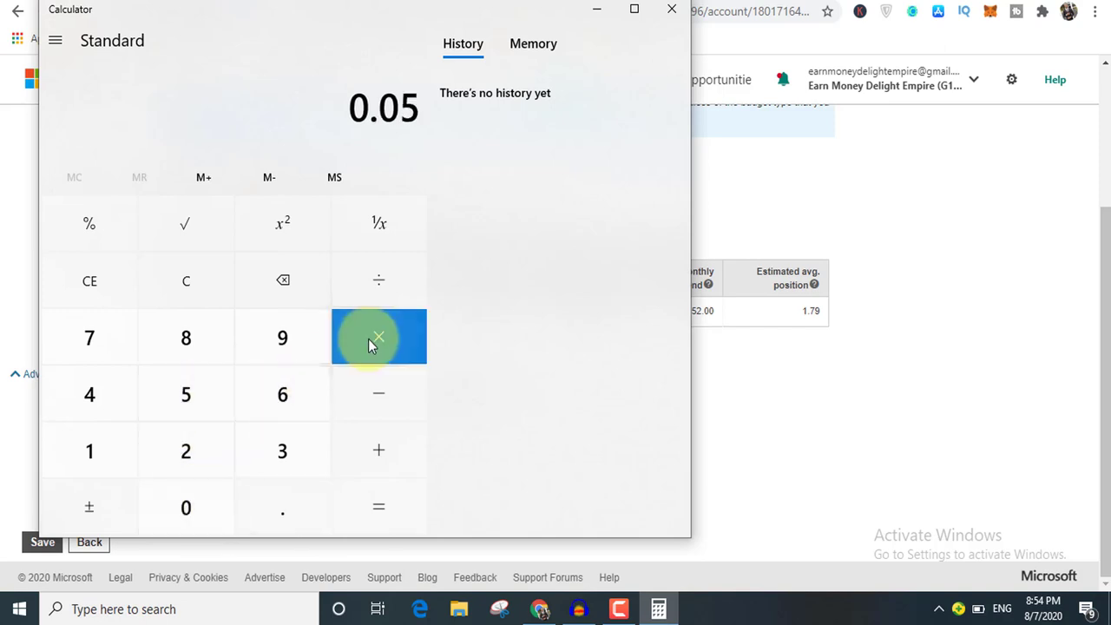
left_click(276, 453)
left_click(193, 510)
left_click(192, 510)
left_click(192, 511)
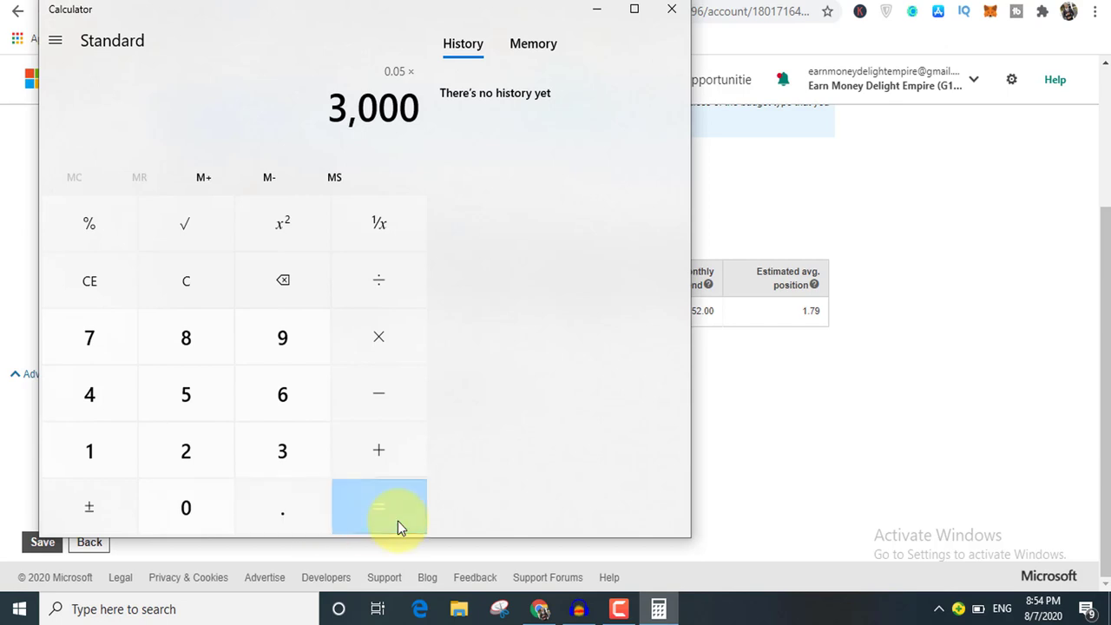
left_click(352, 500)
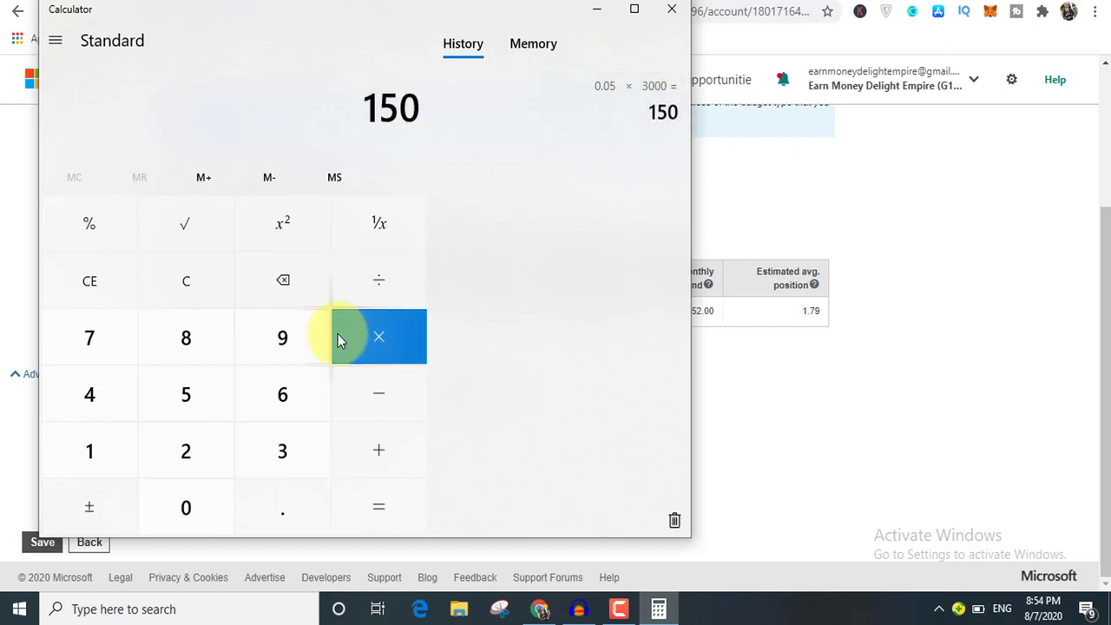
left_click(671, 11)
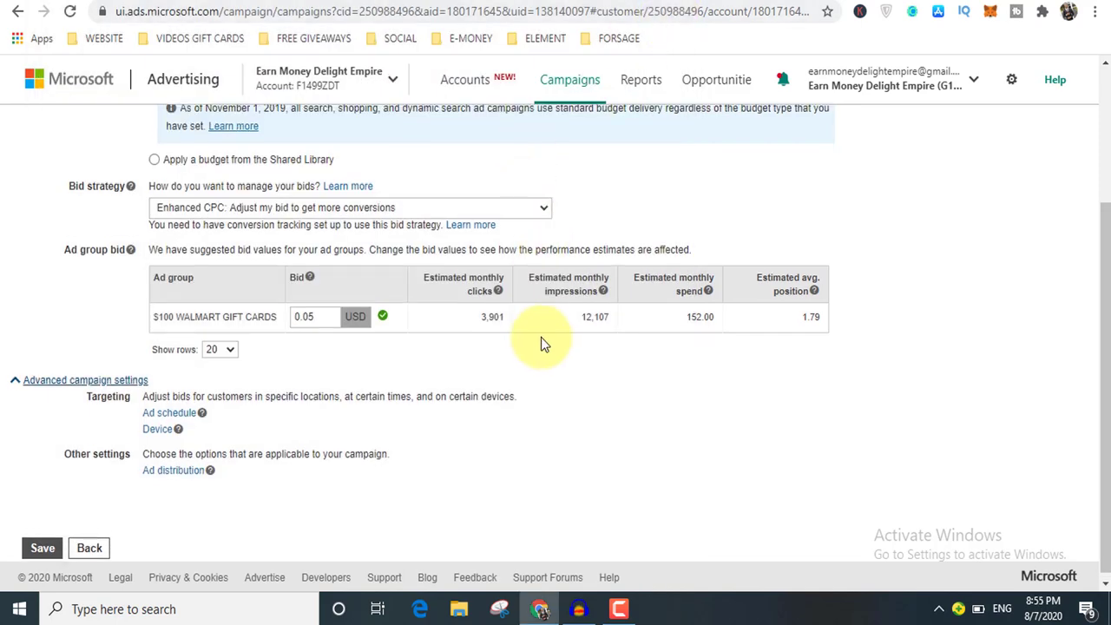
- Recheck the daily budget, ad group bid, performance estimates and advanced settings of the Budget & bids stage
scroll(250, 336, "up", 3)
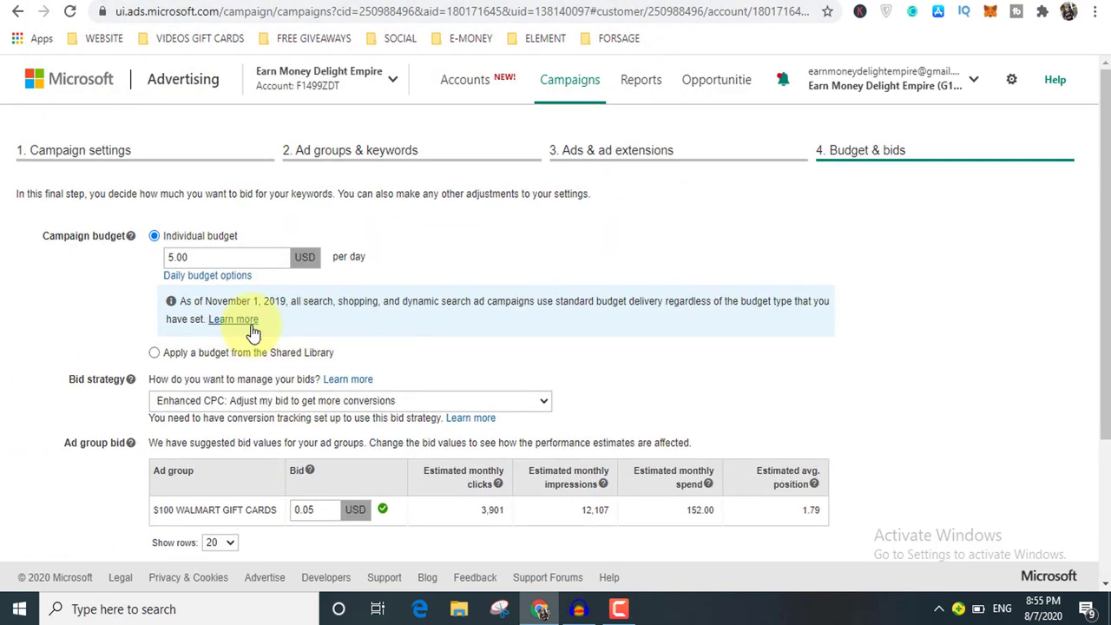
scroll(38, 310, "down", 3)
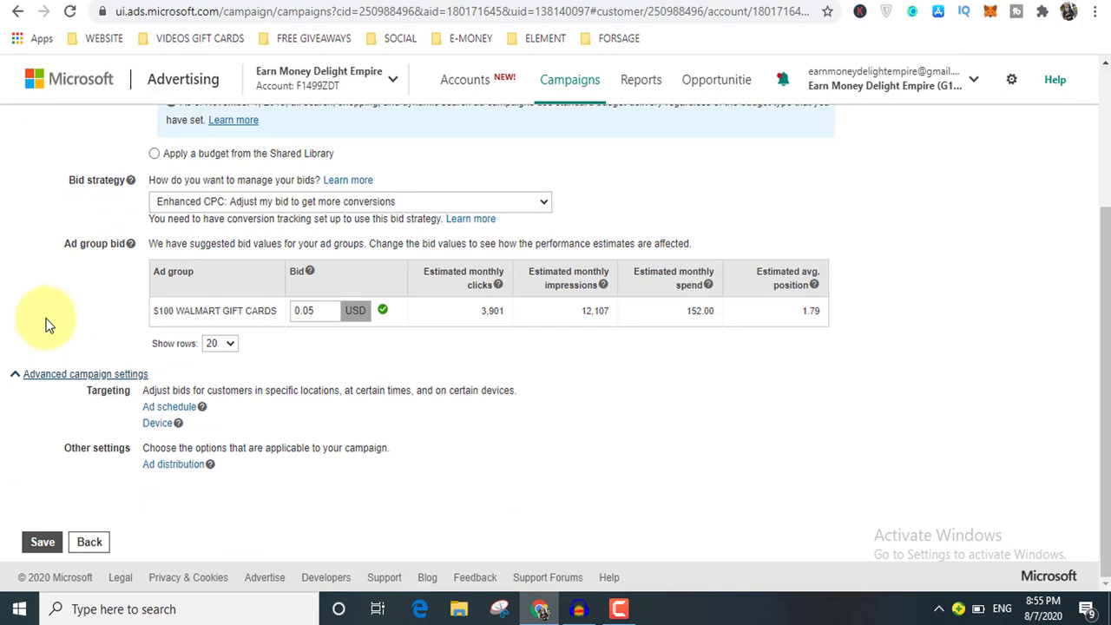
scroll(47, 321, "up", 1)
scroll(45, 313, "down", 1)
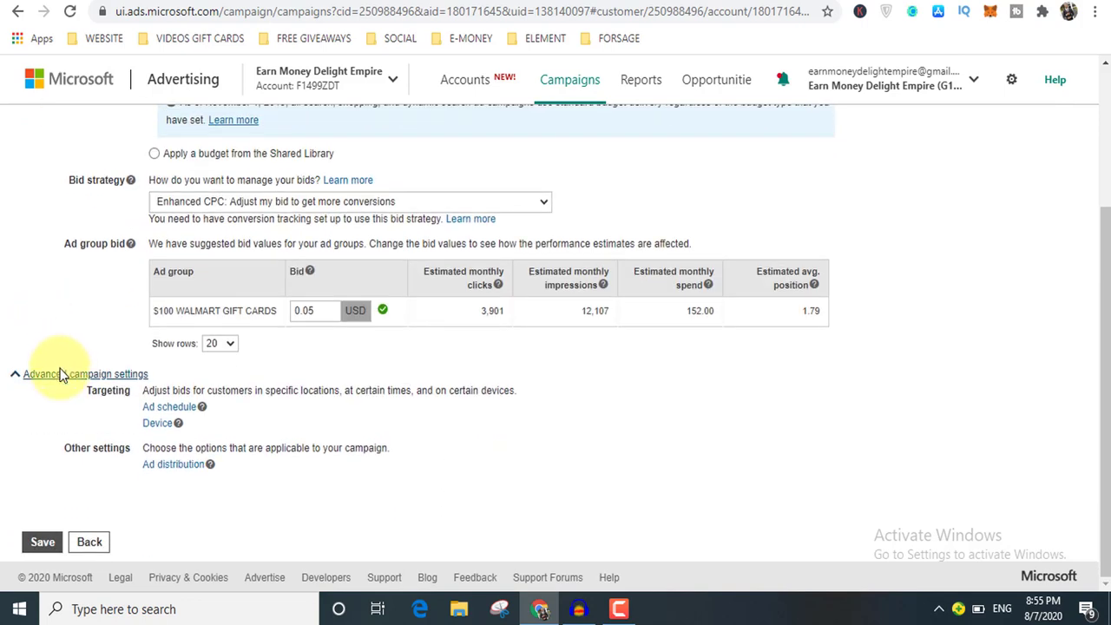
scroll(811, 466, "up", 2)
scroll(302, 431, "down", 2)
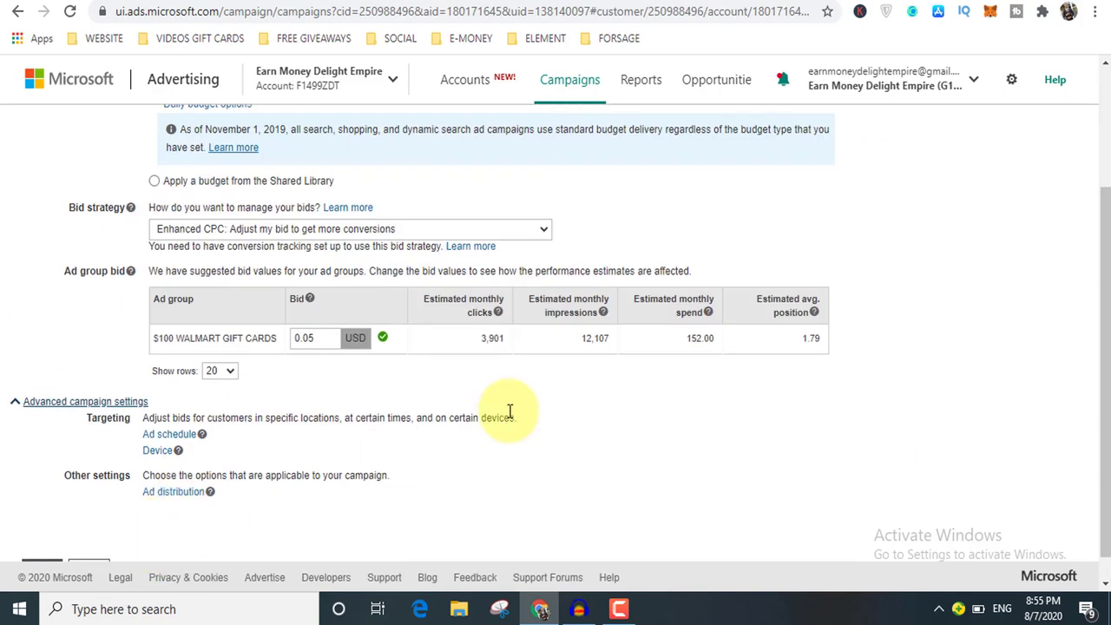
scroll(565, 363, "down", 1)
scroll(565, 363, "up", 2)
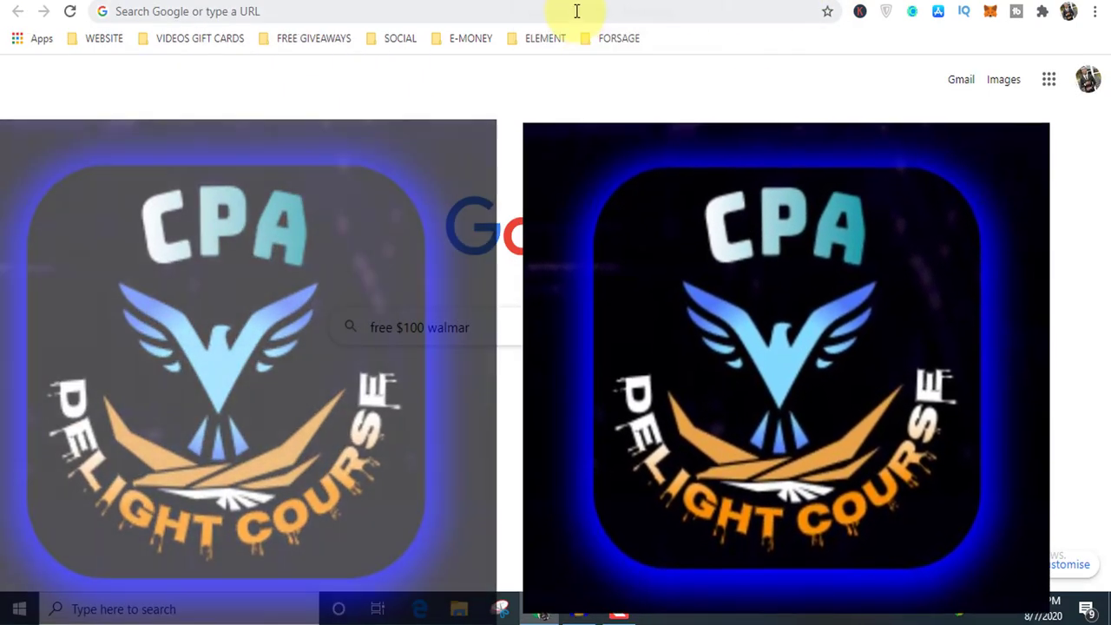
- Open the website cpadelightcourse.com from the new browser page
left_click(576, 10)
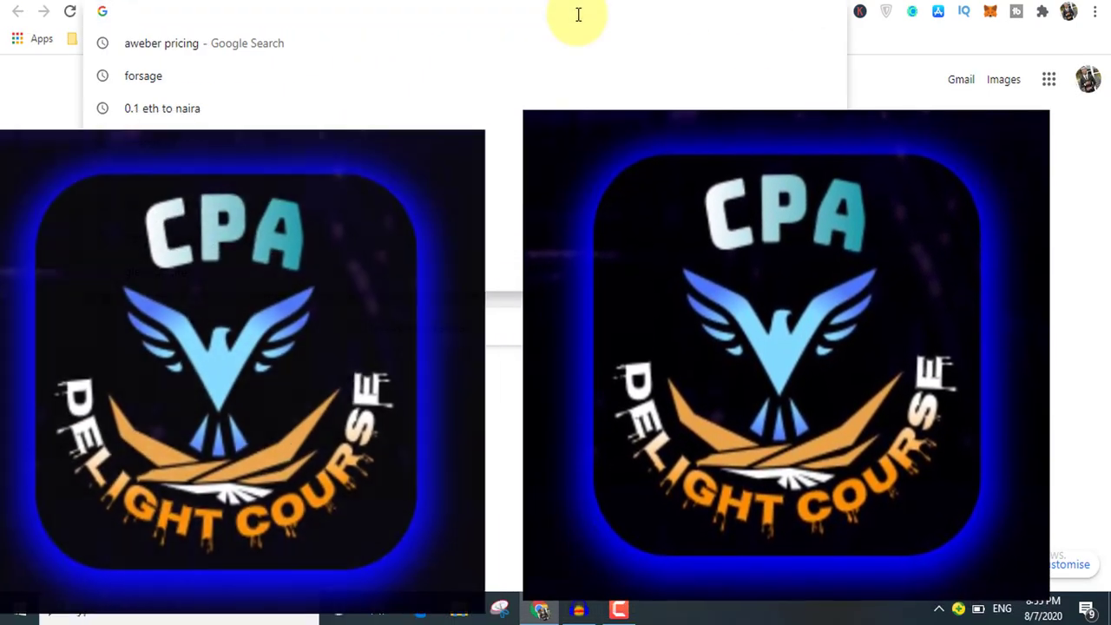
type("cpade")
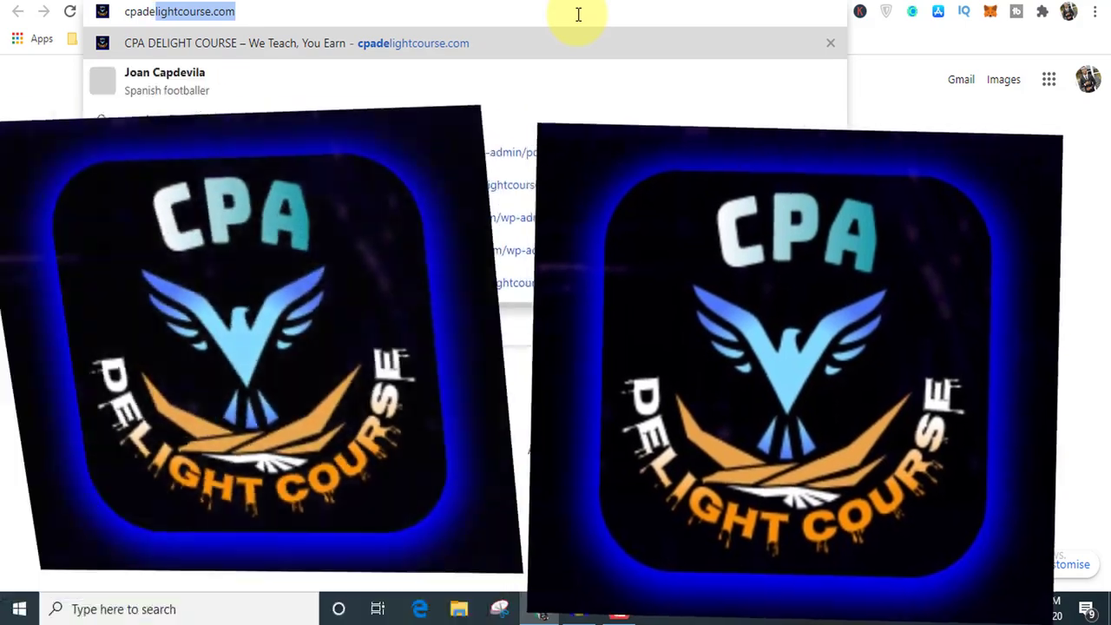
key("Return")
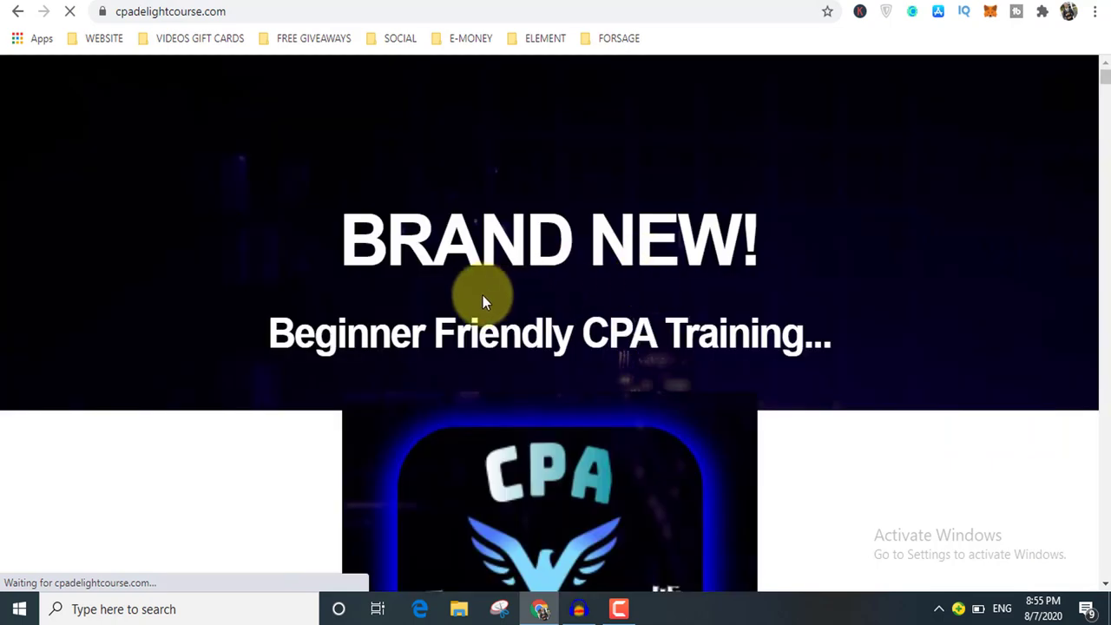
- Look through the CPA Delight Course sales page, from its introduction through testimonials, pricing and bonuses to the FAQs
scroll(573, 352, "down", 4)
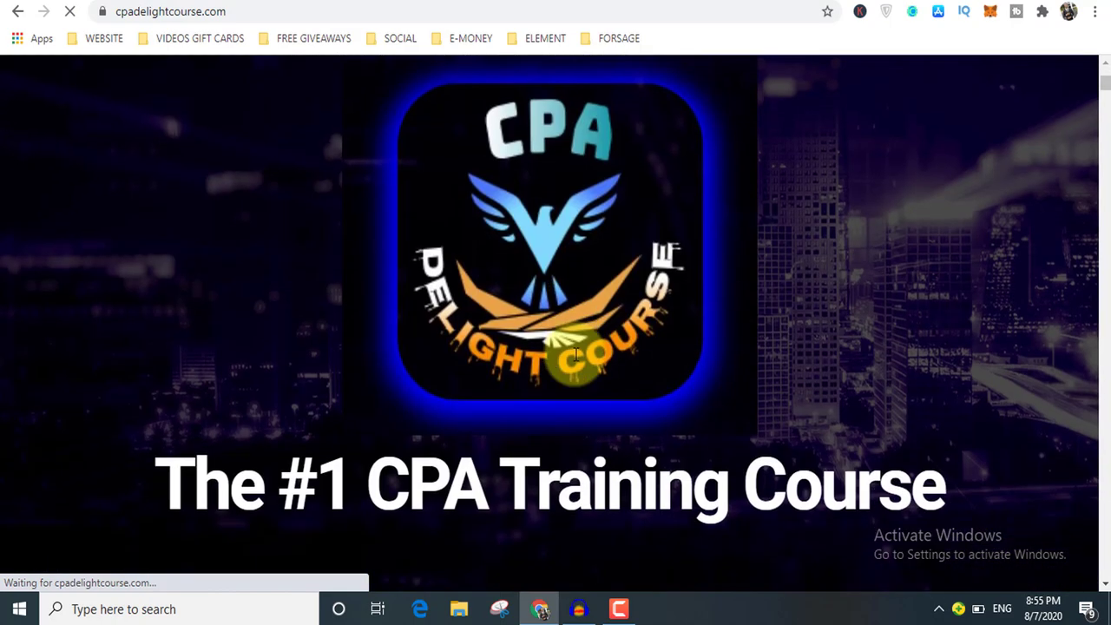
scroll(174, 354, "down", 2)
scroll(371, 307, "down", 7)
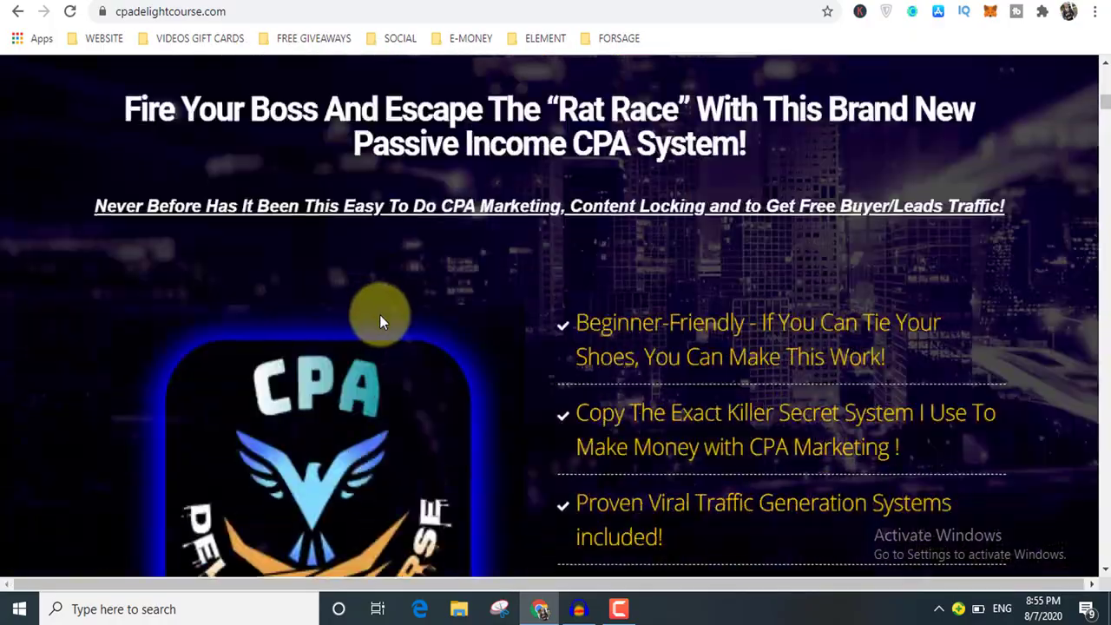
scroll(379, 319, "down", 20)
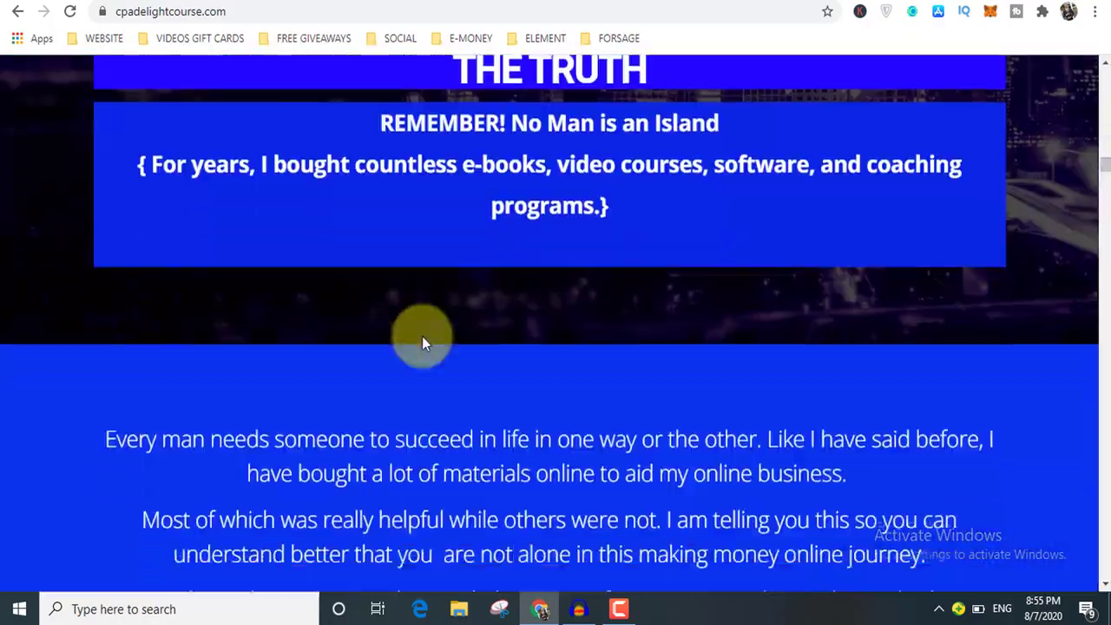
scroll(423, 338, "down", 20)
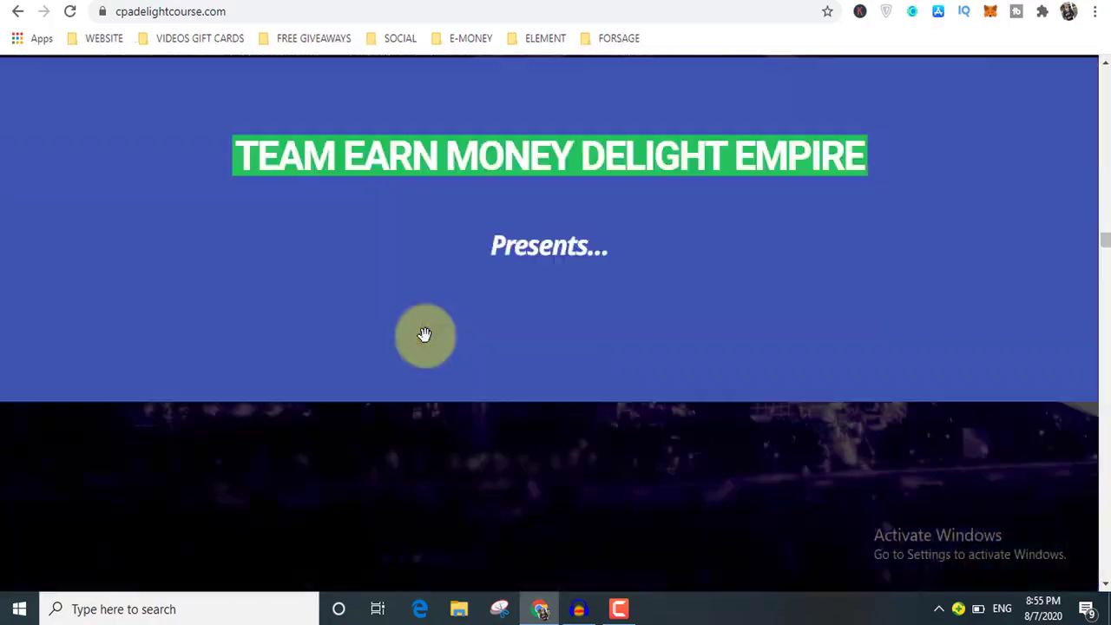
scroll(425, 335, "down", 20)
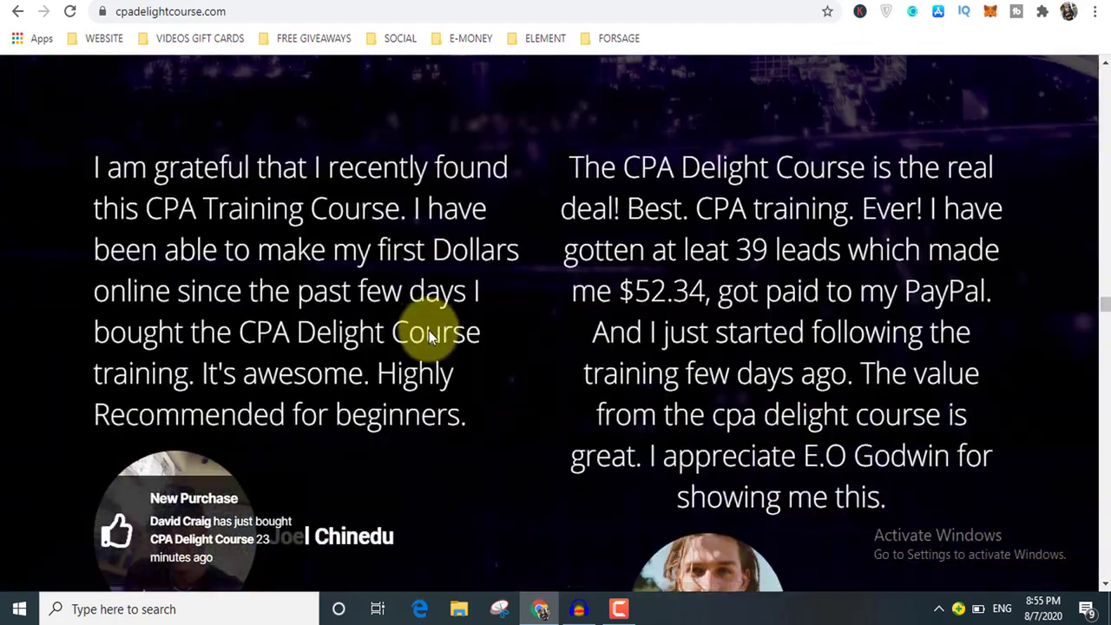
scroll(429, 332, "down", 20)
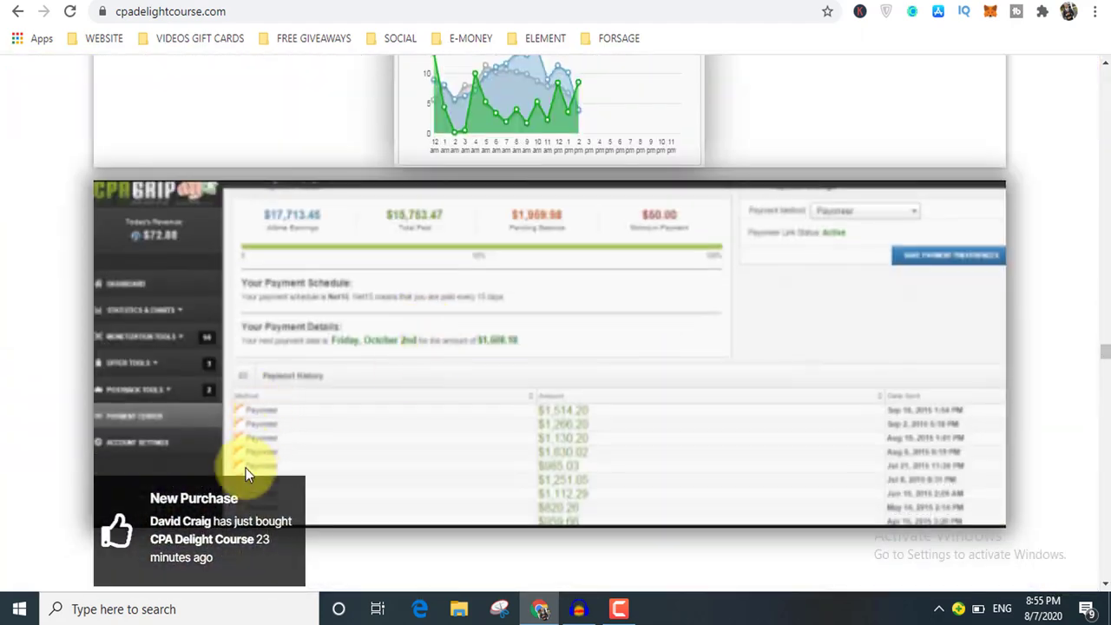
scroll(246, 469, "down", 20)
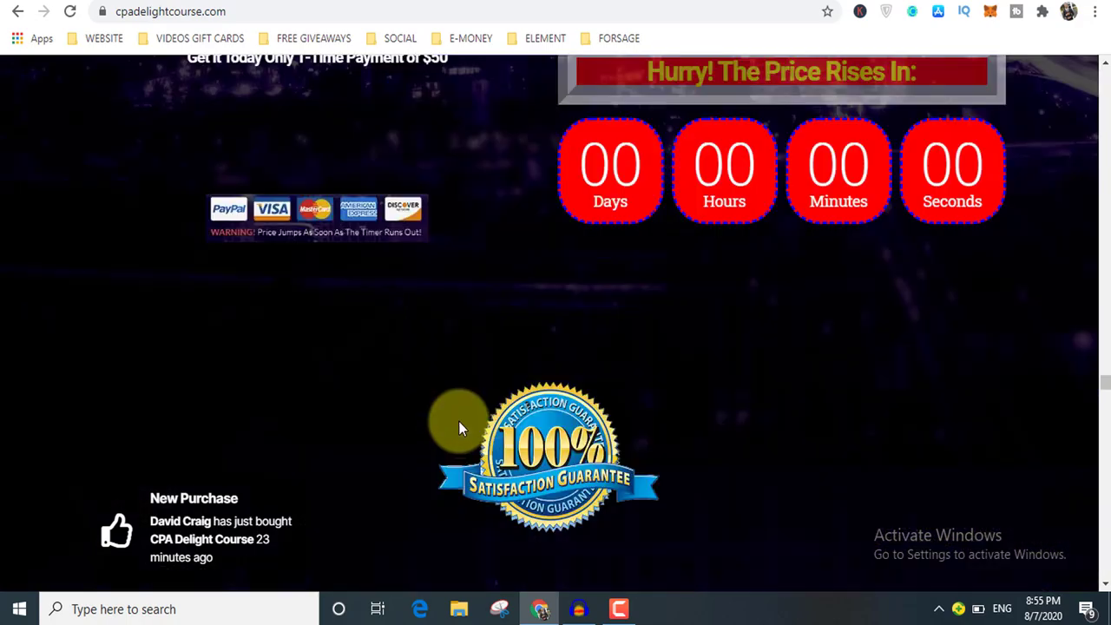
scroll(460, 424, "down", 20)
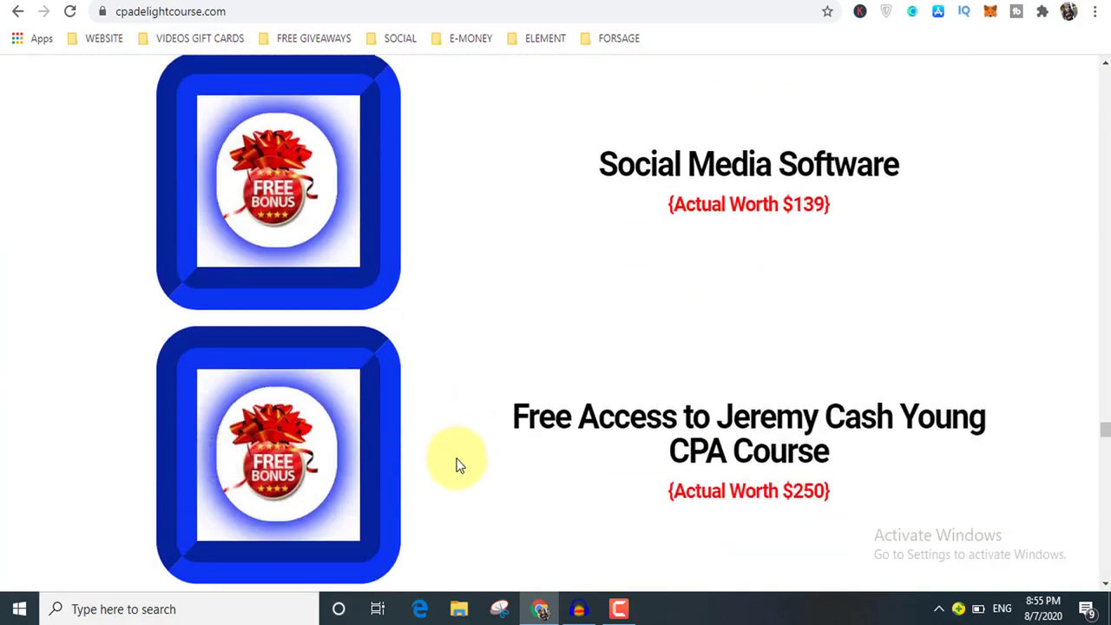
scroll(460, 465, "down", 20)
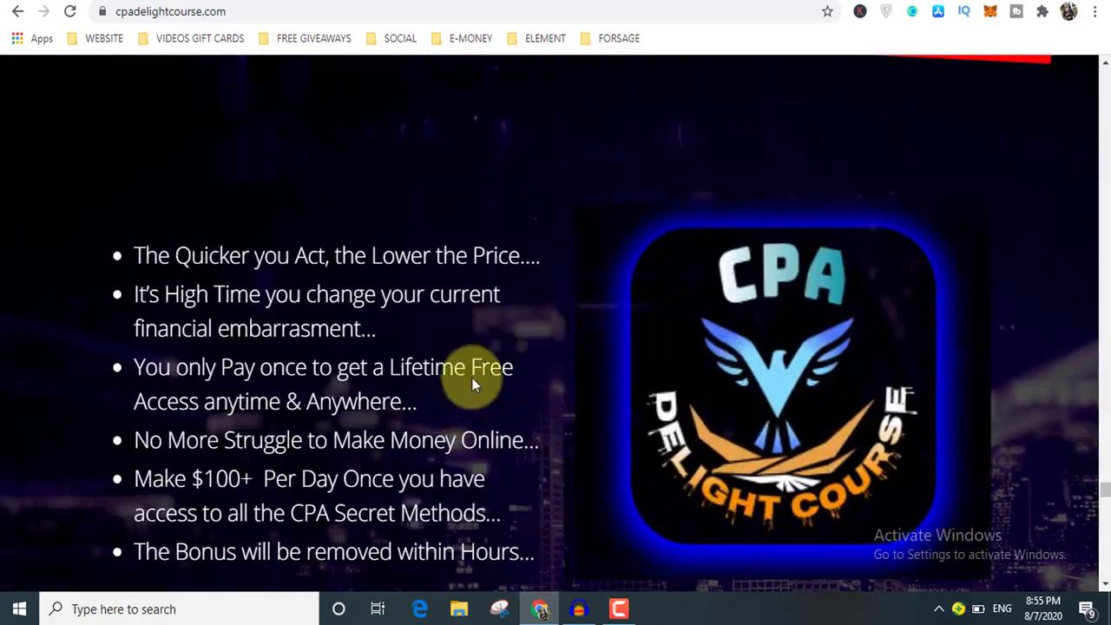
scroll(460, 364, "down", 20)
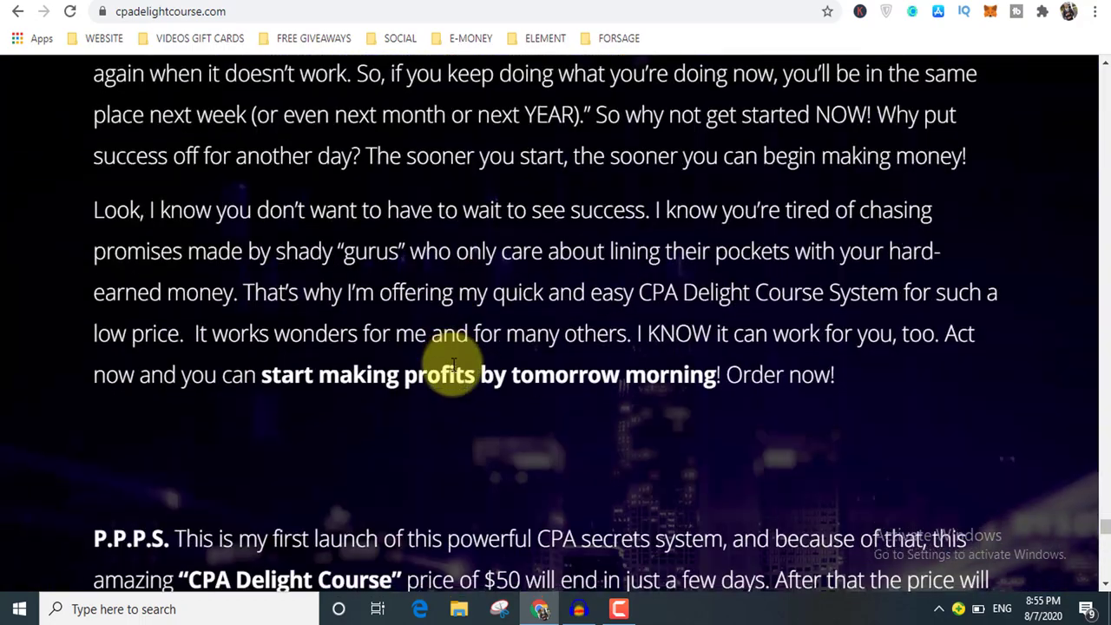
scroll(452, 365, "down", 15)
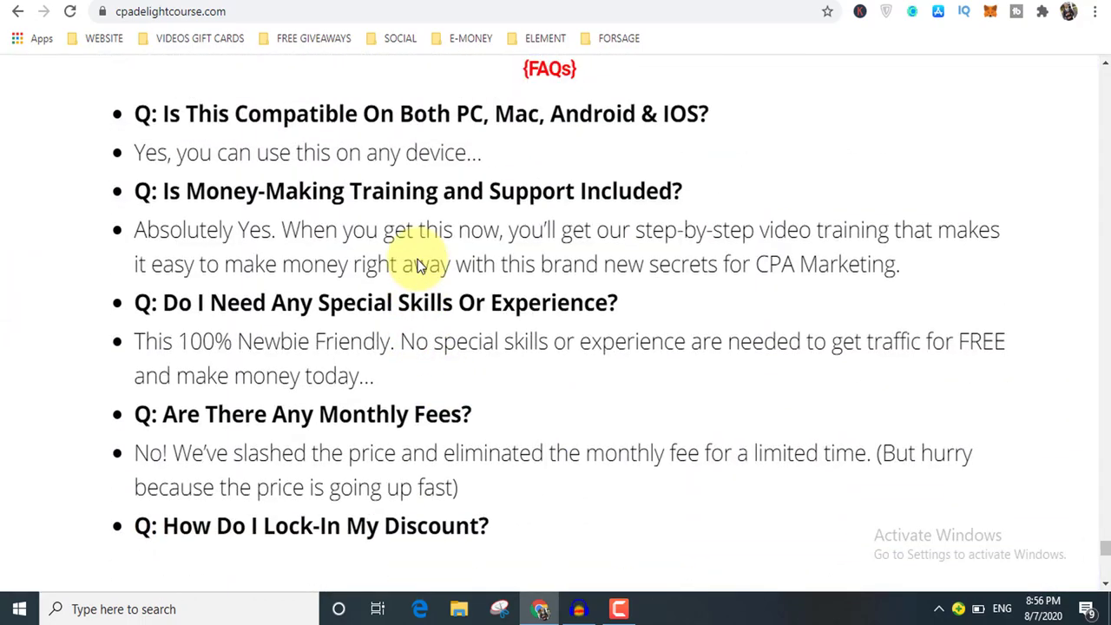
scroll(408, 260, "up", 6)
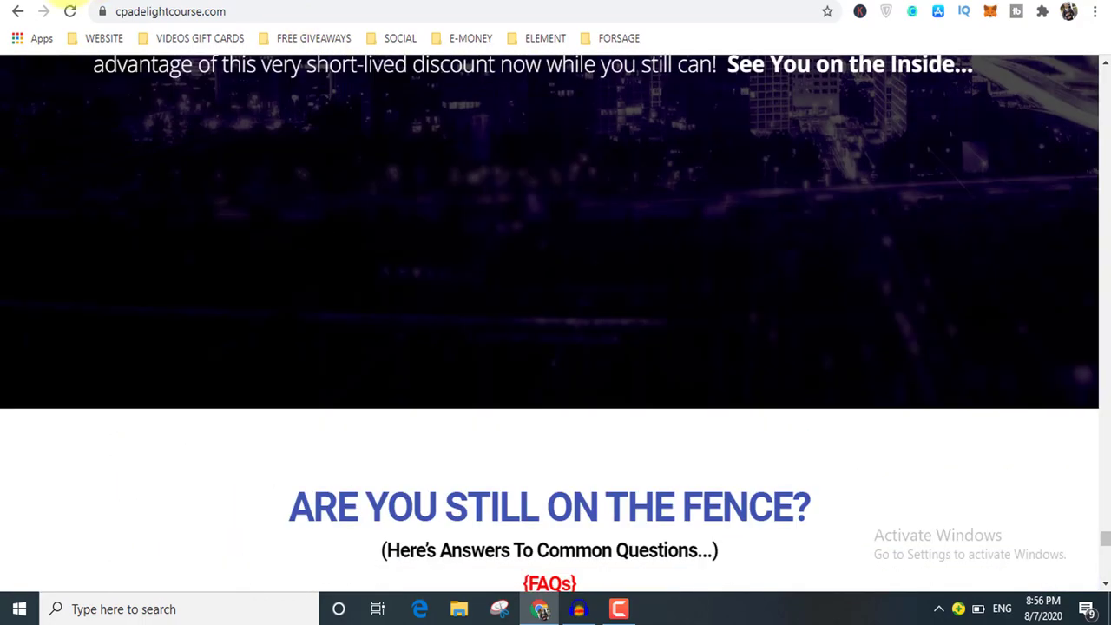
- Leave the course website for the Earn Money Delight YouTube channel and look over its home page and uploads
left_click(17, 11)
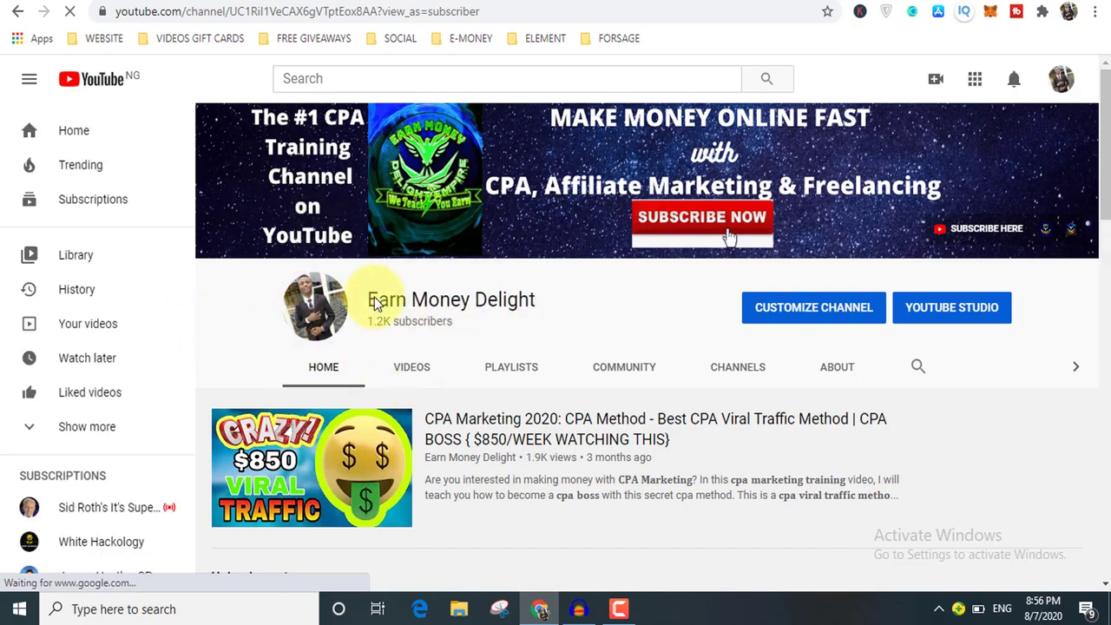
scroll(408, 373, "down", 5)
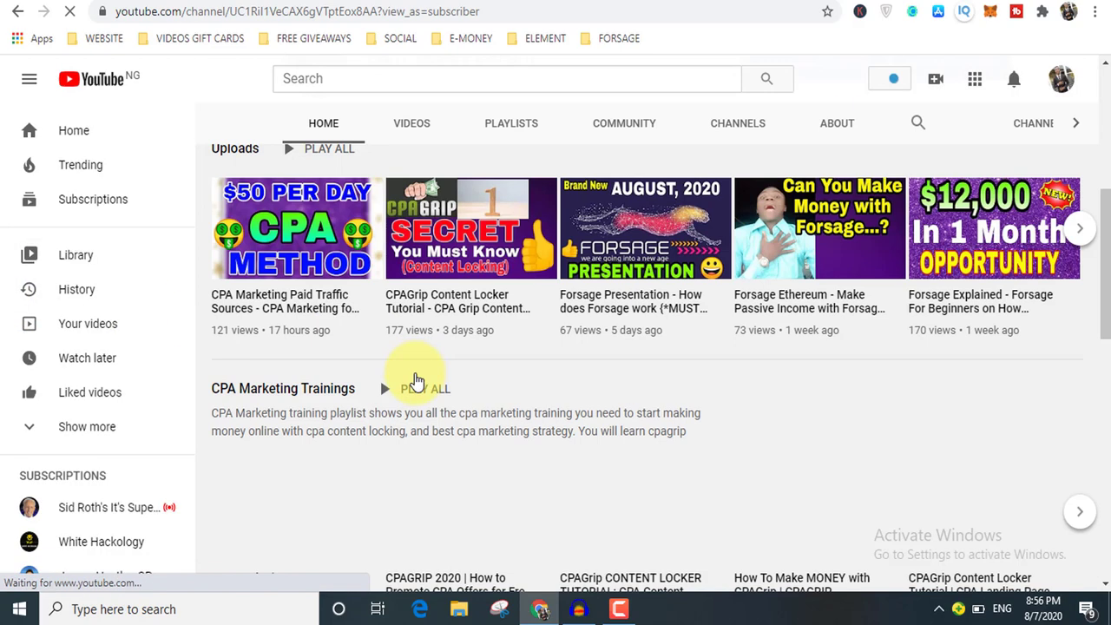
scroll(421, 384, "up", 5)
scroll(422, 390, "down", 1)
scroll(429, 394, "up", 1)
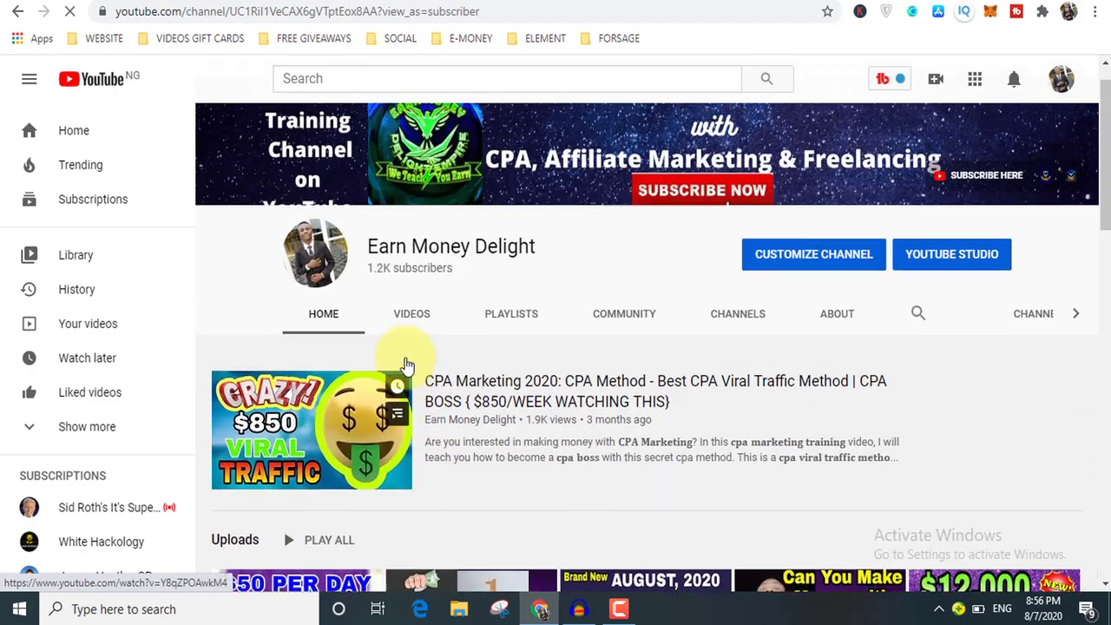
scroll(531, 312, "down", 1)
scroll(546, 260, "up", 1)
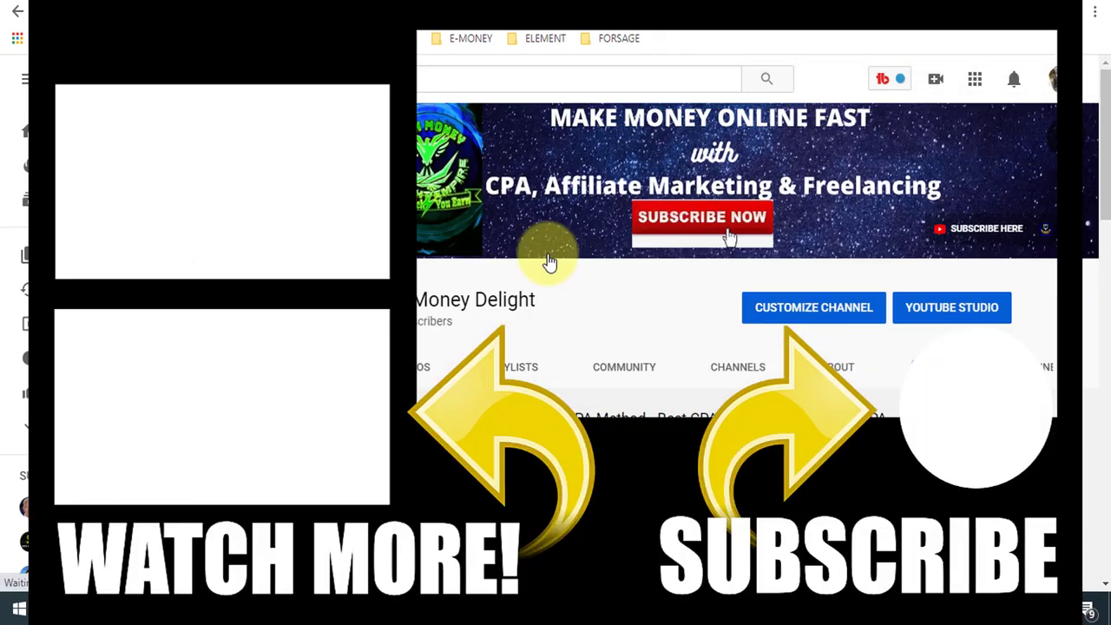
scroll(624, 261, "down", 3)
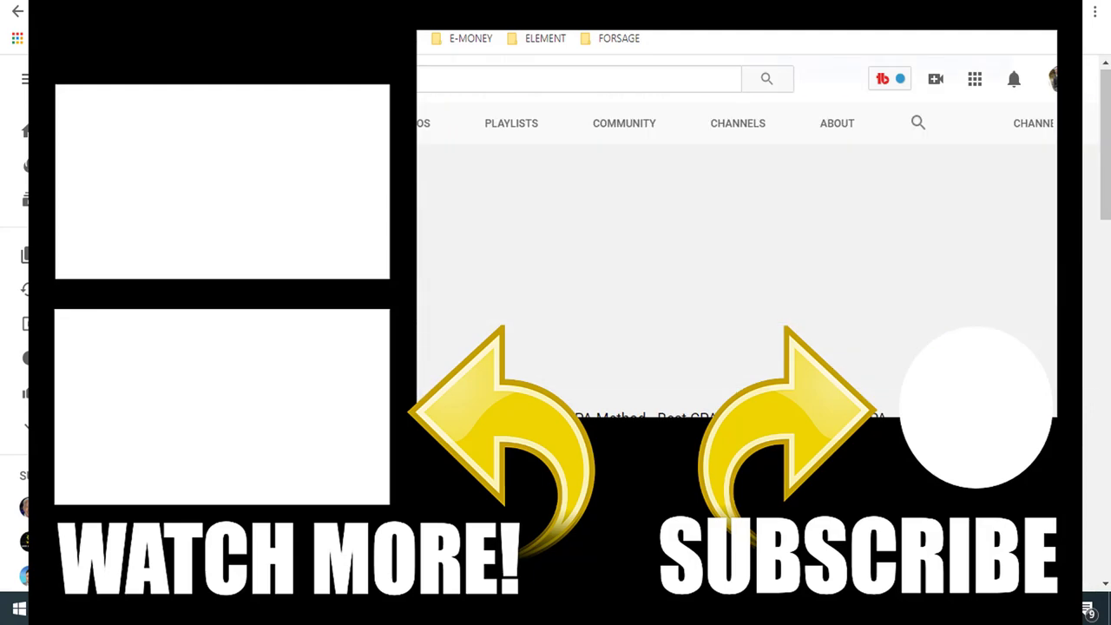
scroll(526, 278, "up", 3)
scroll(531, 266, "down", 2)
scroll(515, 329, "down", 2)
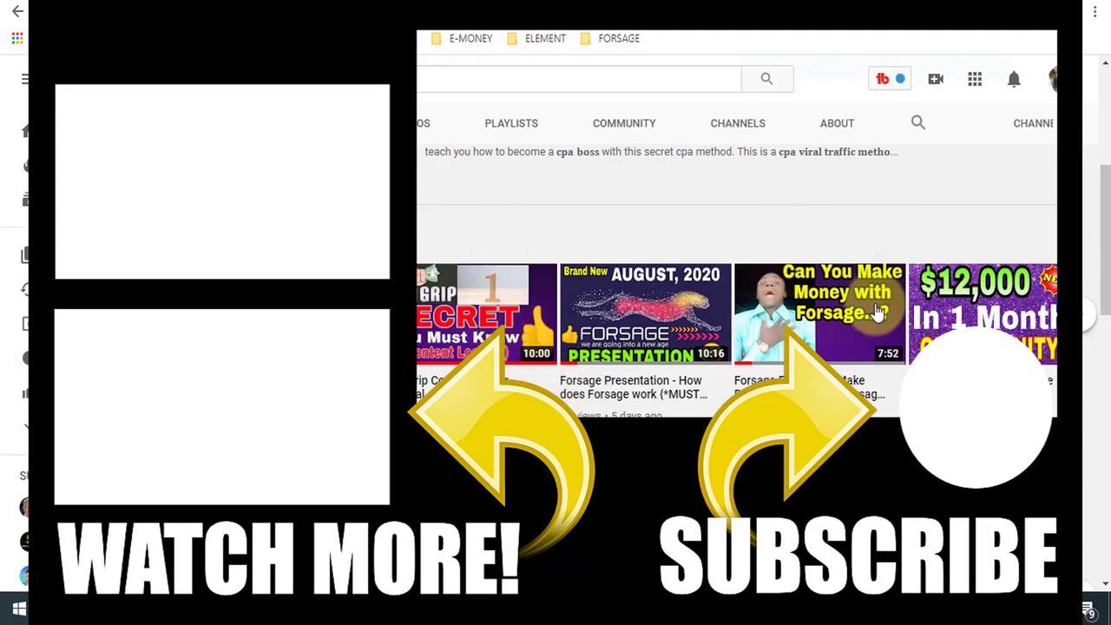
scroll(734, 367, "up", 3)
scroll(694, 356, "down", 4)
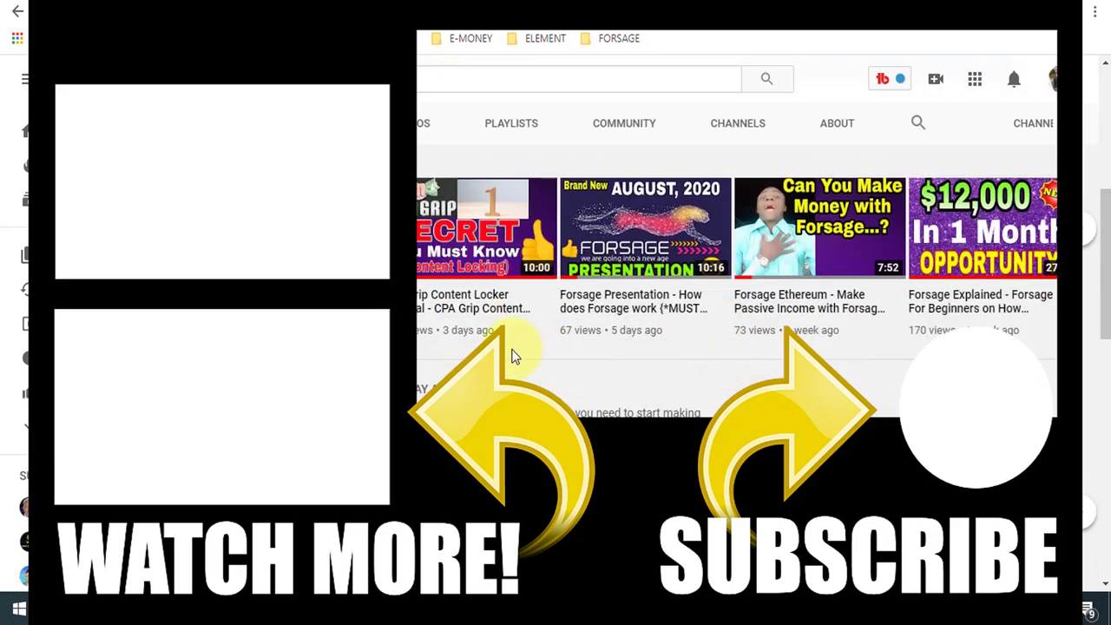
scroll(512, 355, "up", 1)
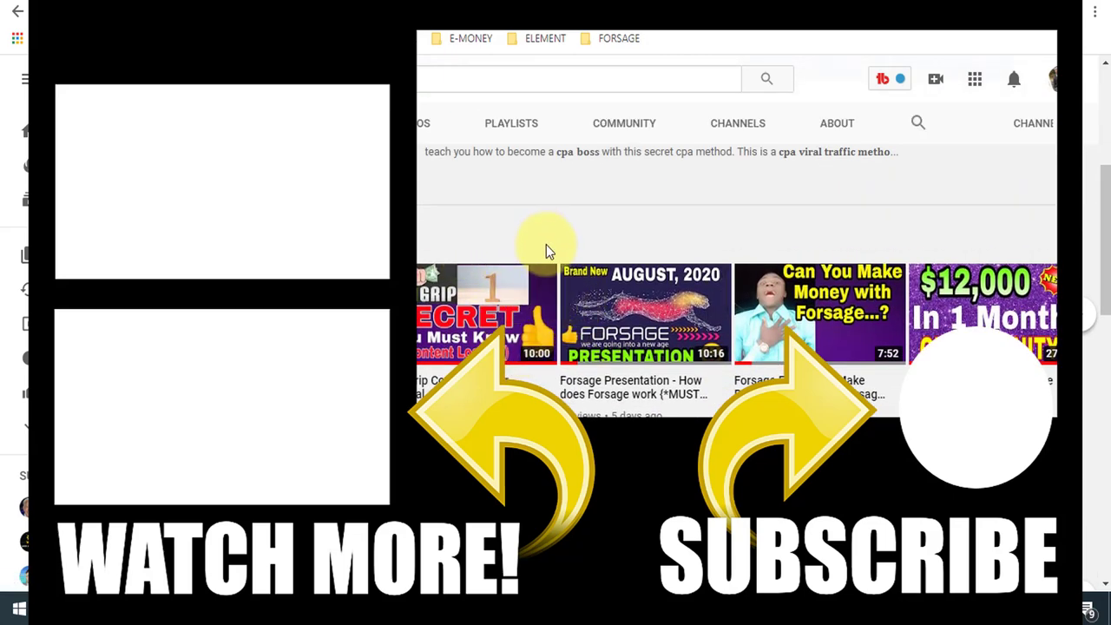
scroll(546, 245, "up", 2)
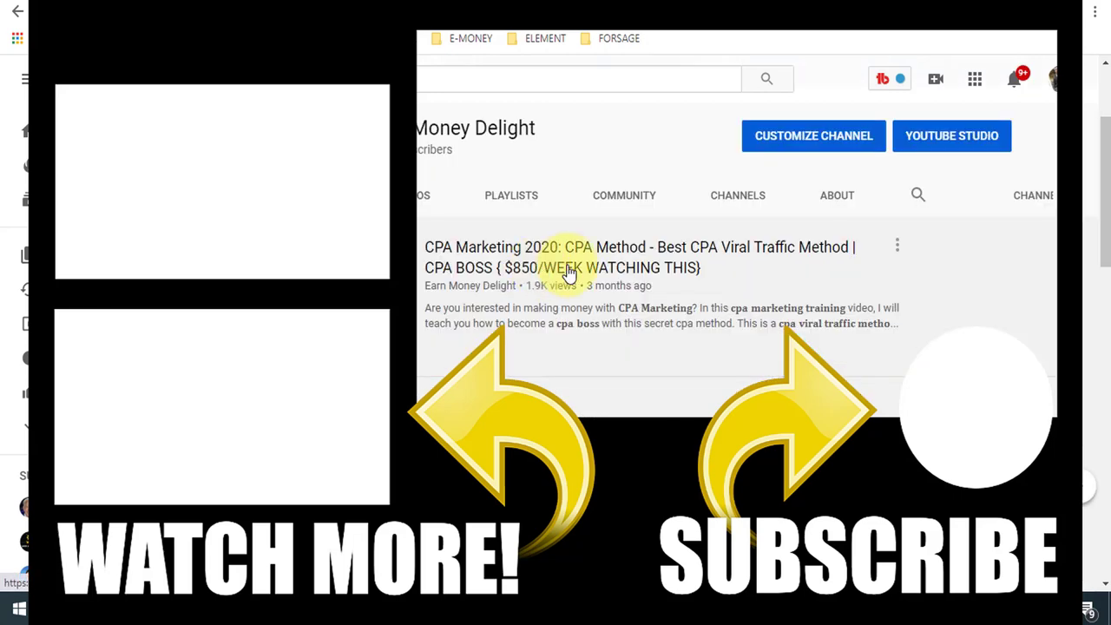
scroll(590, 362, "up", 2)
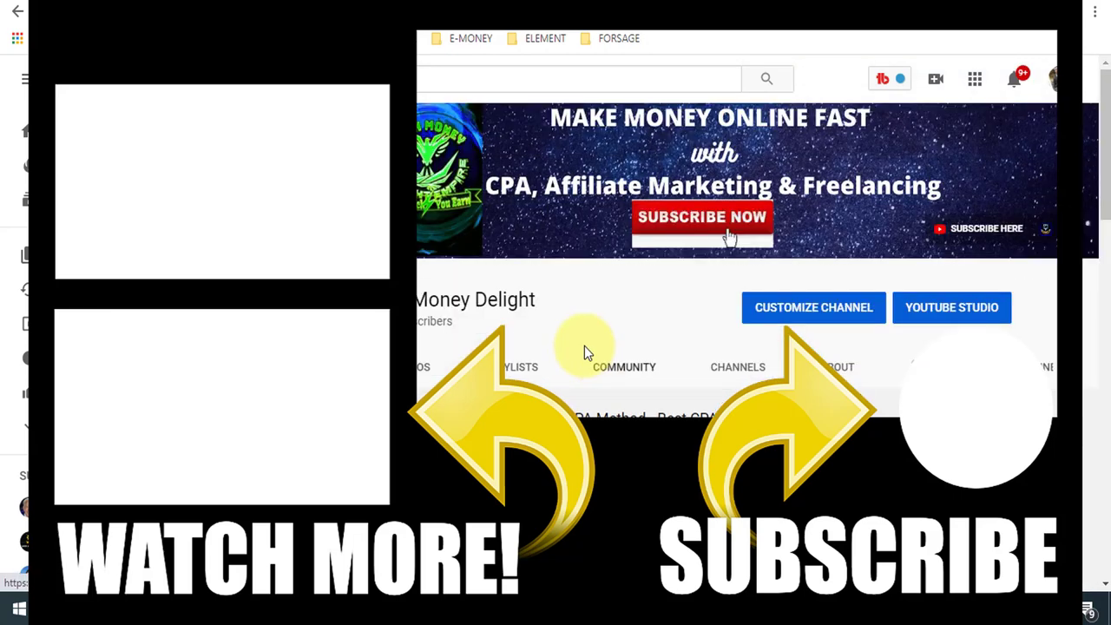